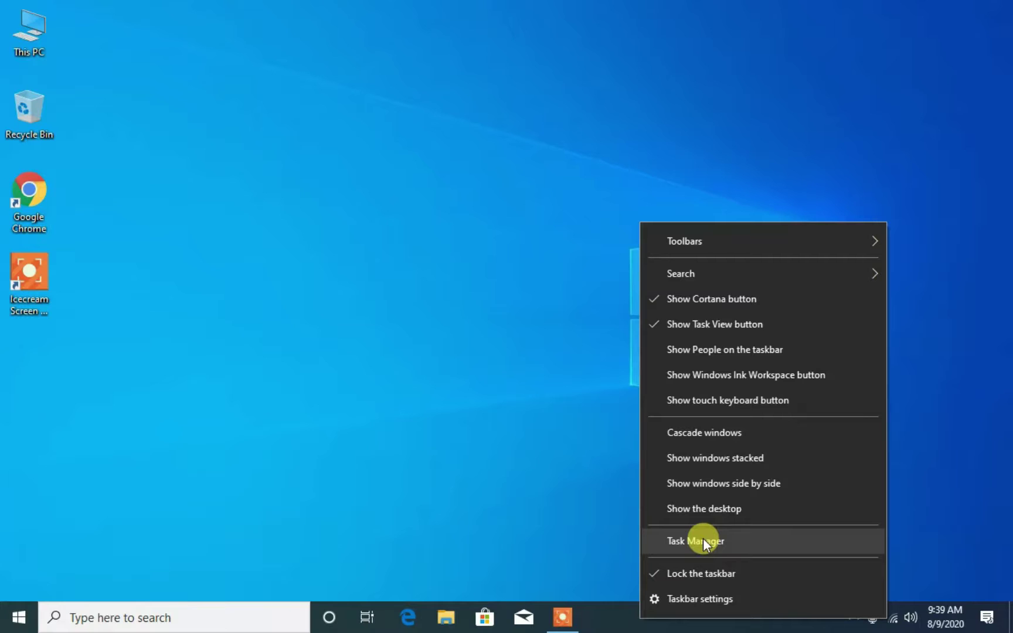
- Open Task Manager and move its compact window to the upper middle of the desktop
{"action": "left_click", "coordinate": [696, 540]}
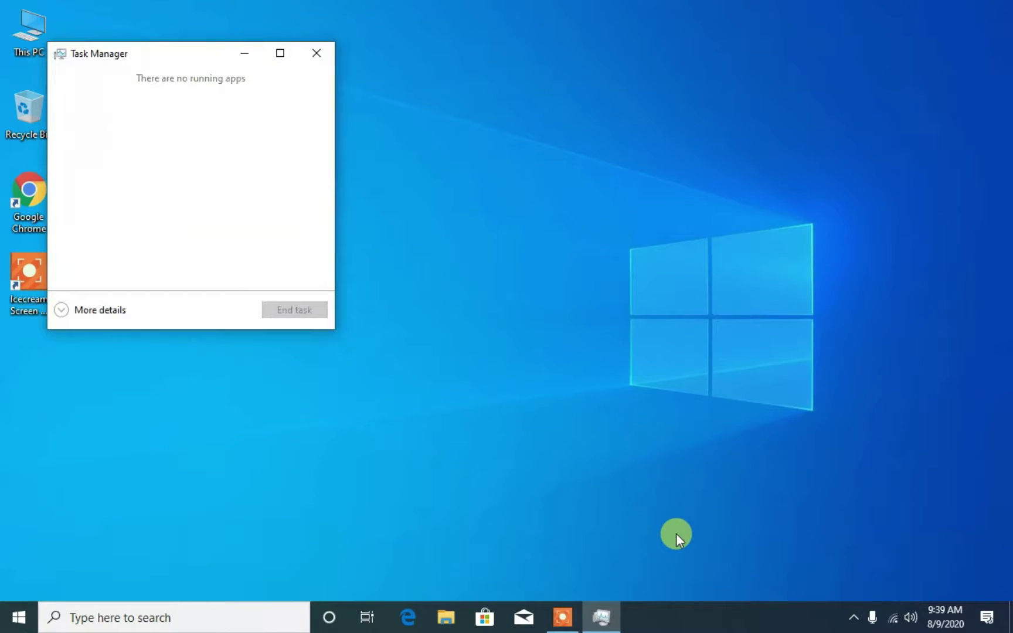
{"action": "left_click", "coordinate": [281, 51]}
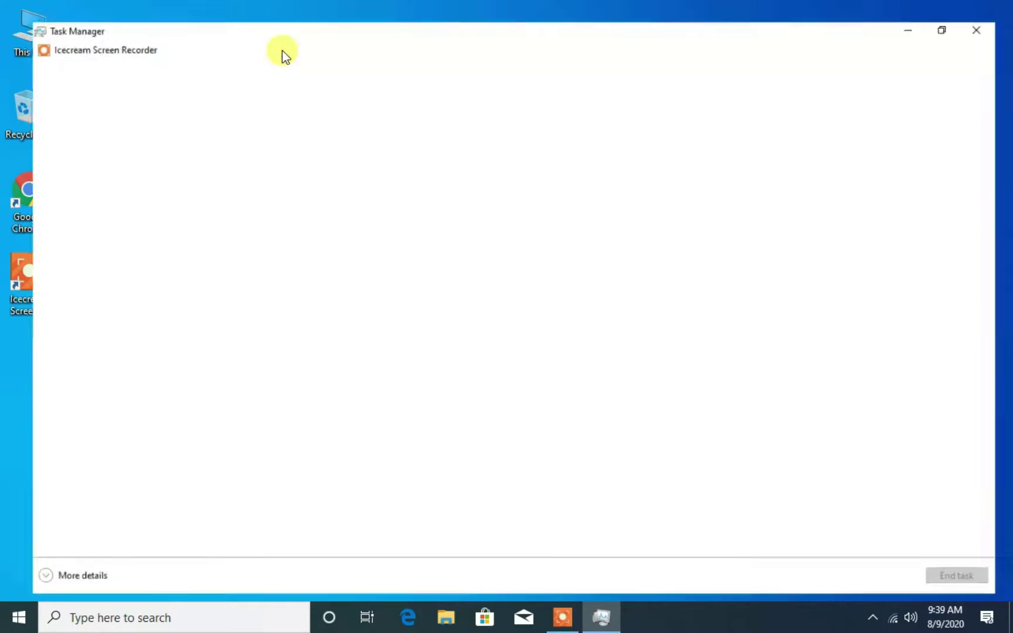
{"action": "left_click", "coordinate": [957, 9]}
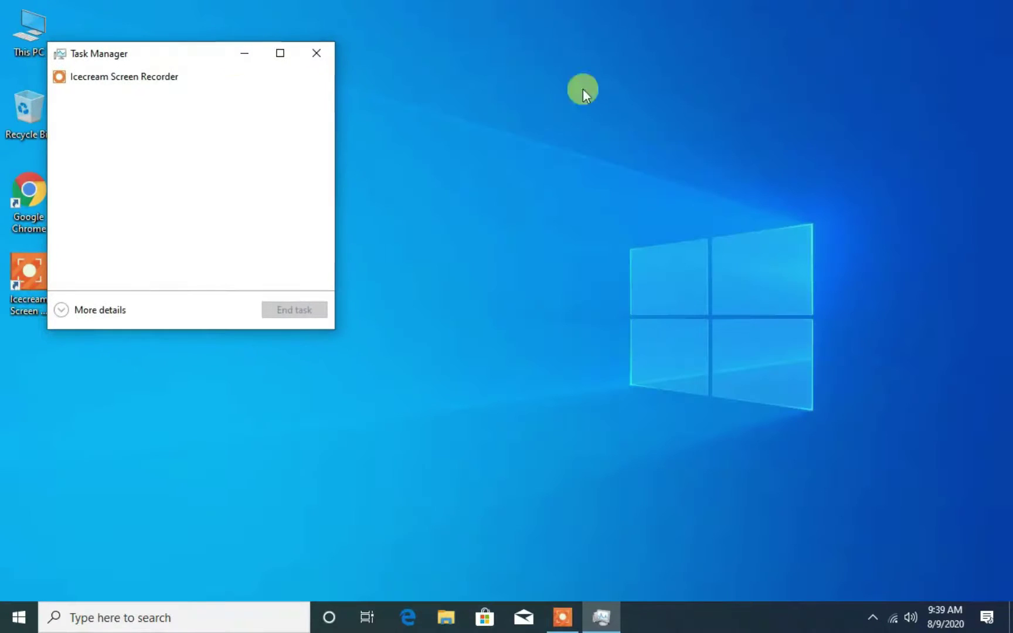
{"action": "left_click_drag", "start_coordinate": [187, 54], "coordinate": [491, 78]}
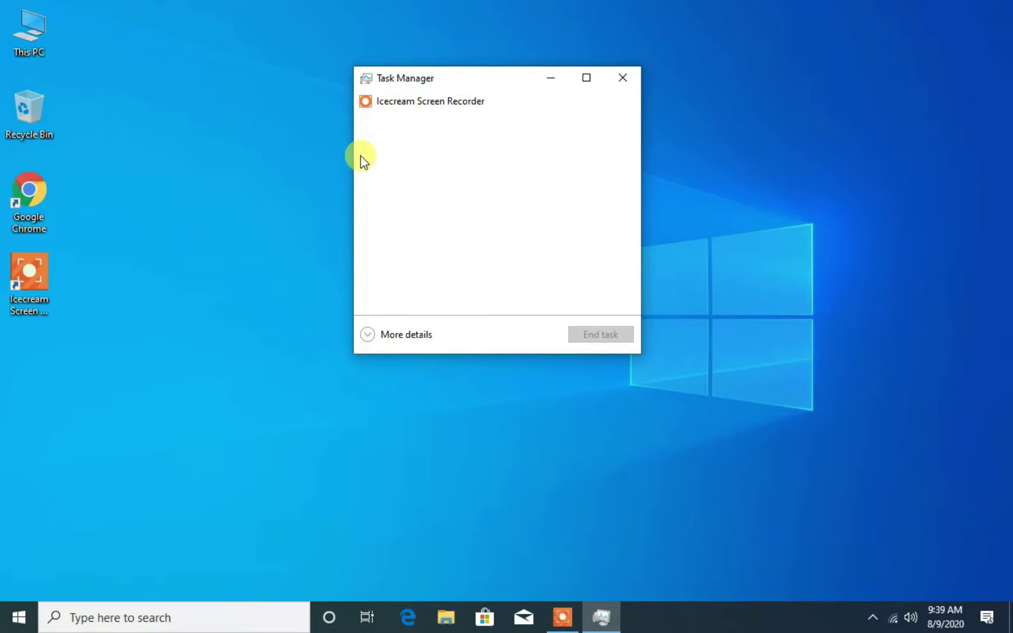
- Expand Task Manager to its detailed view and maximize the window
{"action": "left_click", "coordinate": [427, 104]}
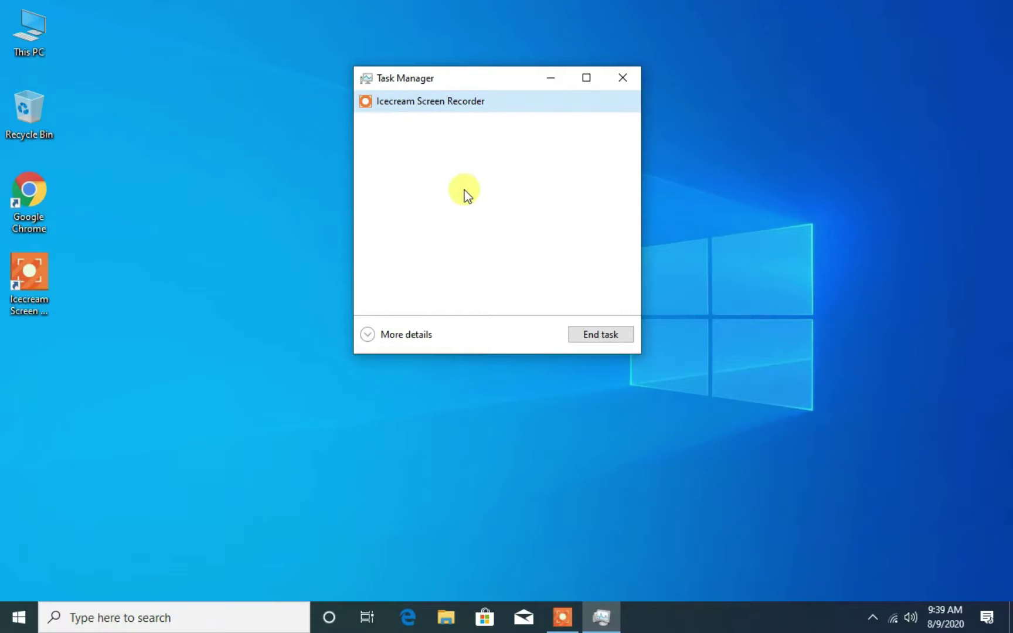
{"action": "left_click", "coordinate": [386, 337]}
{"action": "left_click_drag", "start_coordinate": [638, 82], "coordinate": [569, 72]}
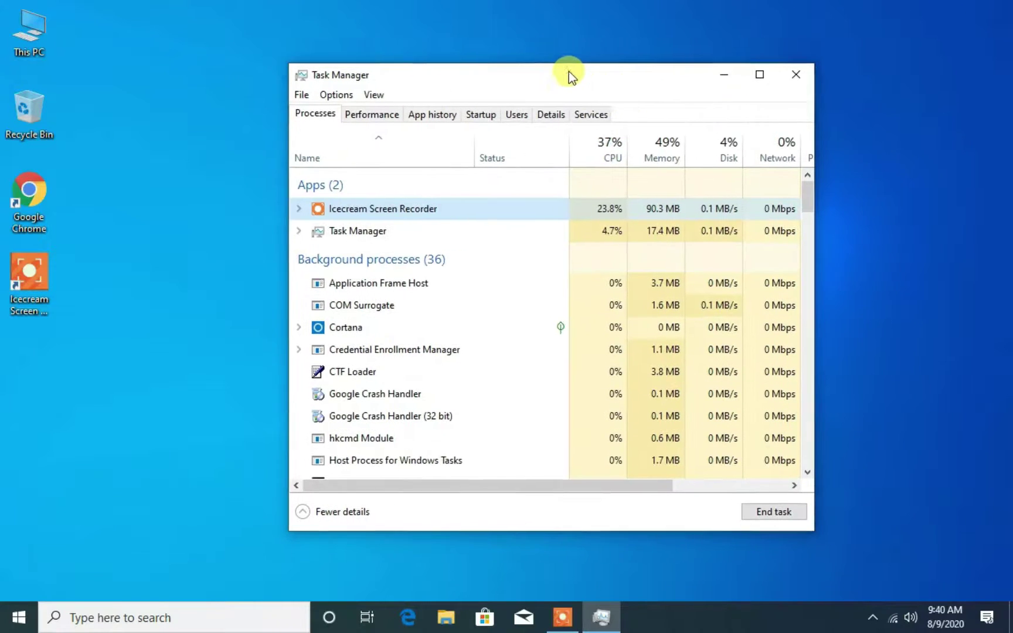
{"action": "left_click", "coordinate": [754, 76]}
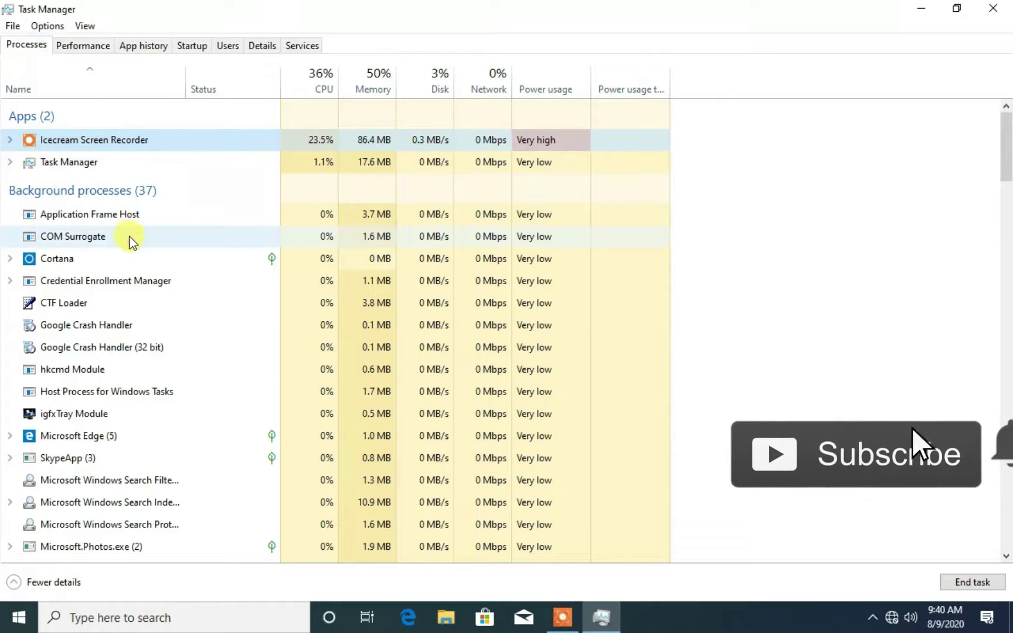
- Look through the running apps, background processes and Windows processes, and return the window to its normal size
{"action": "scroll", "coordinate": [95, 327], "scroll_direction": "down", "scroll_amount": 2}
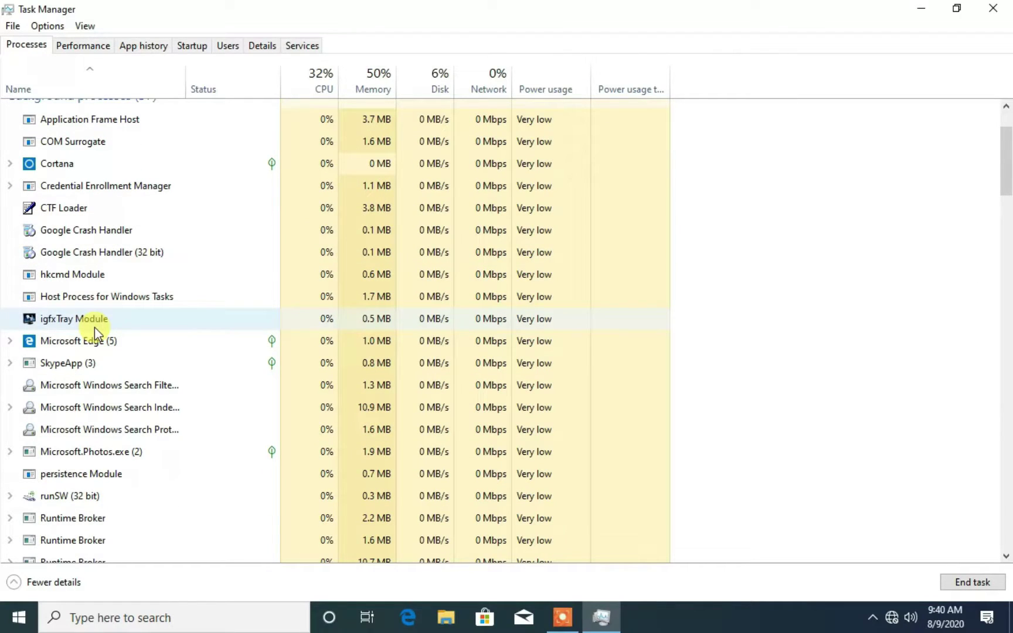
{"action": "scroll", "coordinate": [90, 332], "scroll_direction": "down", "scroll_amount": 3}
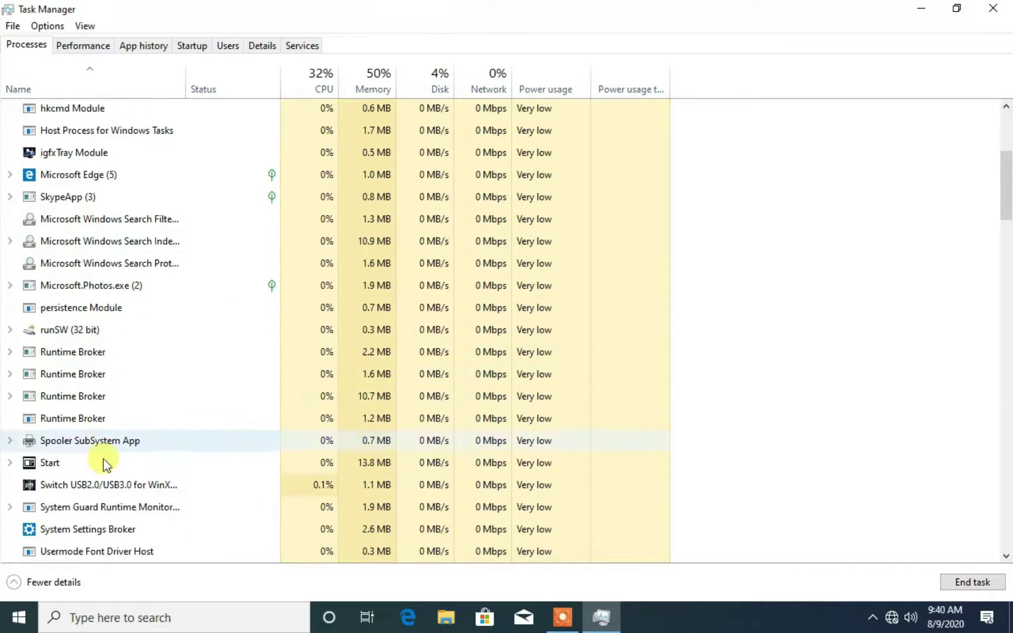
{"action": "scroll", "coordinate": [103, 459], "scroll_direction": "down", "scroll_amount": 6}
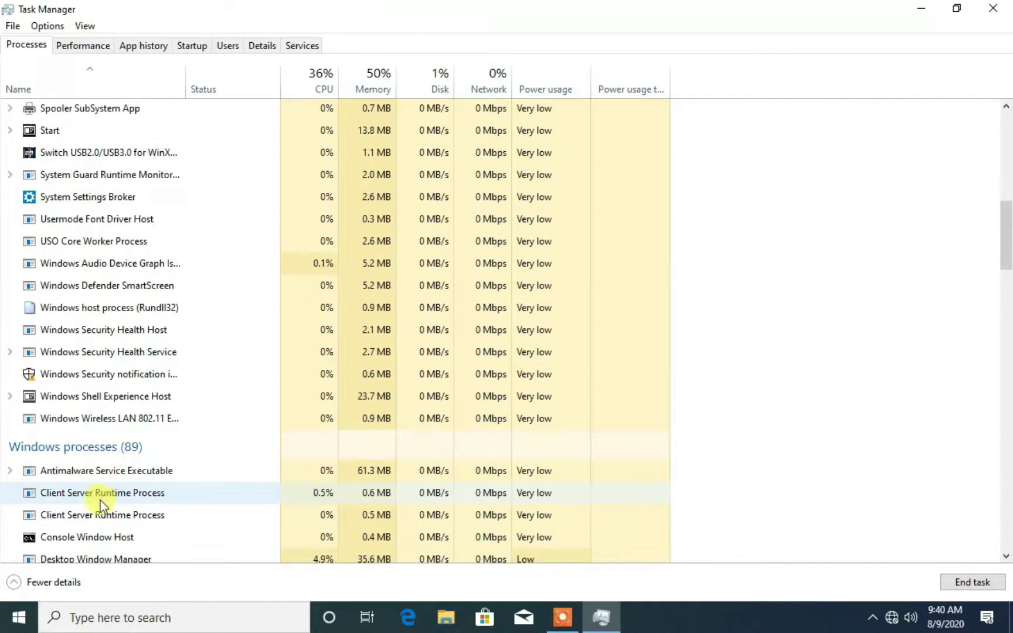
{"action": "scroll", "coordinate": [96, 503], "scroll_direction": "down", "scroll_amount": 2}
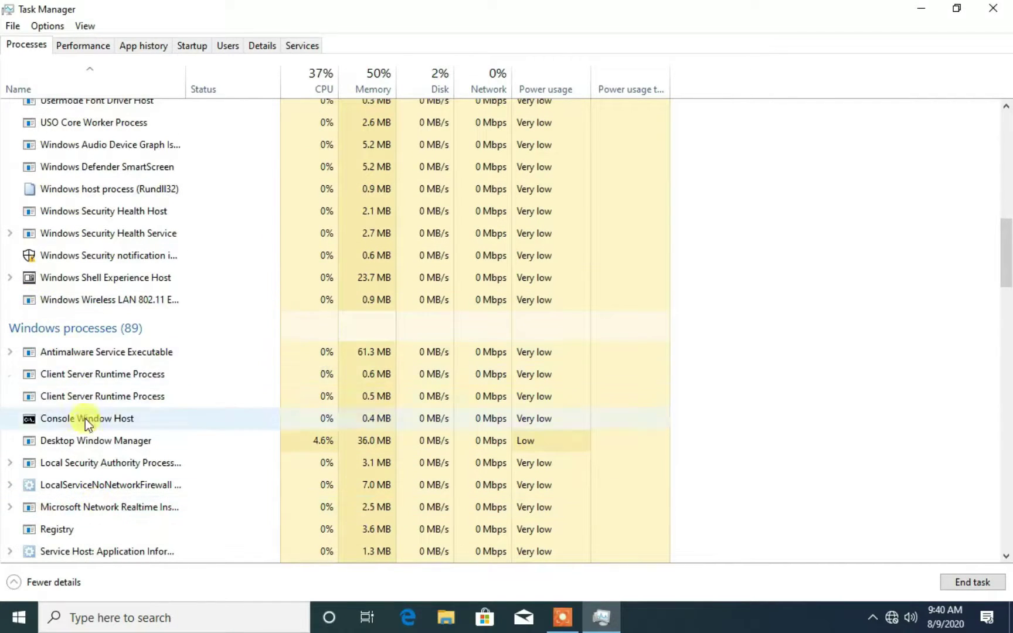
{"action": "scroll", "coordinate": [99, 459], "scroll_direction": "down", "scroll_amount": 7}
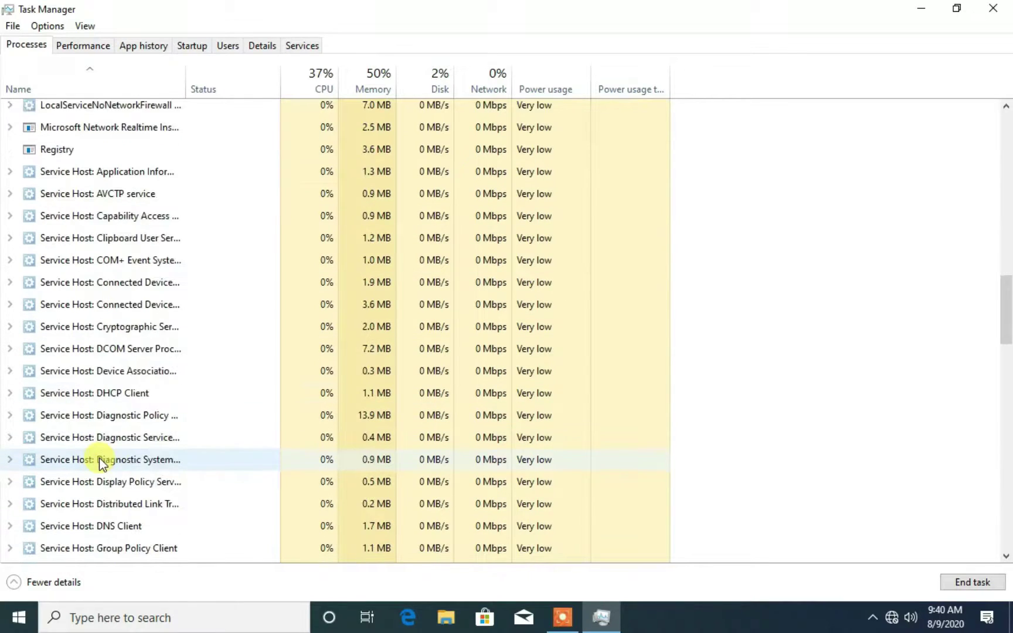
{"action": "scroll", "coordinate": [99, 459], "scroll_direction": "down", "scroll_amount": 7}
{"action": "scroll", "coordinate": [97, 460], "scroll_direction": "up", "scroll_amount": 7}
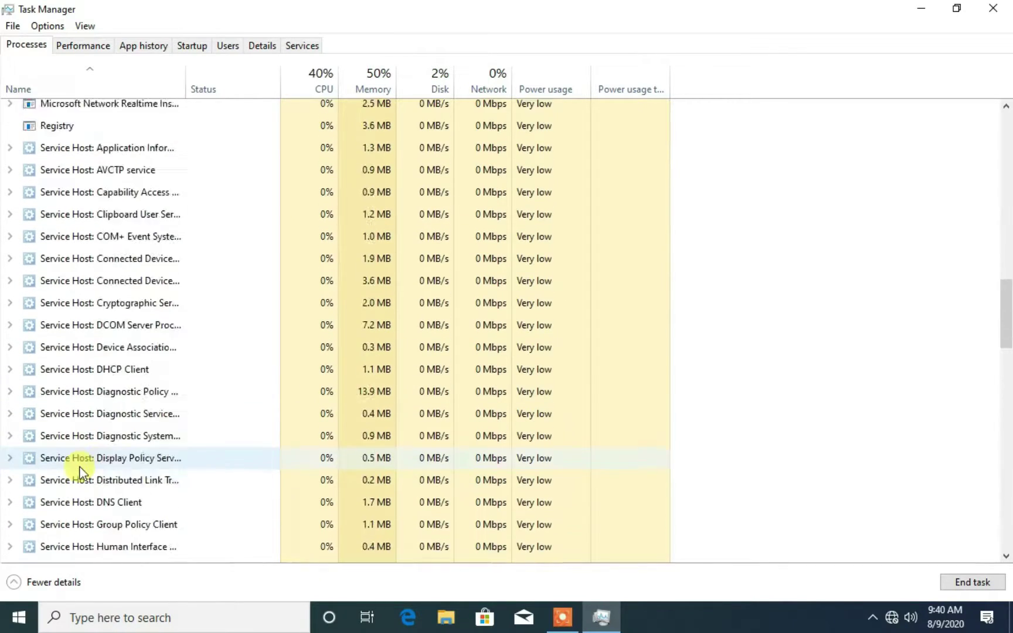
{"action": "scroll", "coordinate": [80, 467], "scroll_direction": "up", "scroll_amount": 2}
{"action": "left_click_drag", "start_coordinate": [1006, 293], "coordinate": [989, 139]}
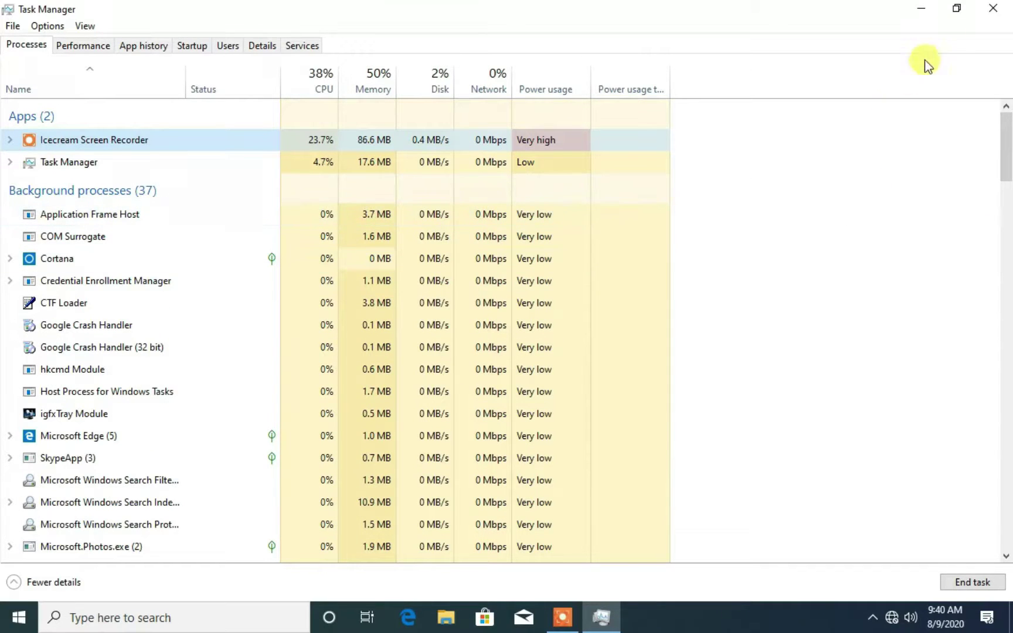
{"action": "left_click", "coordinate": [956, 9]}
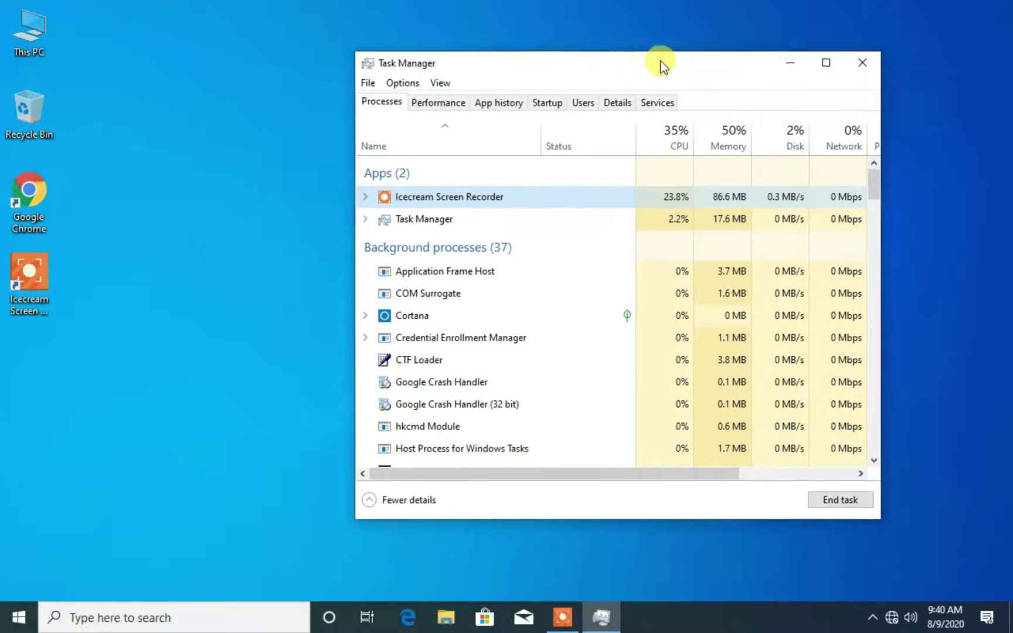
{"action": "left_click_drag", "start_coordinate": [660, 61], "coordinate": [662, 61]}
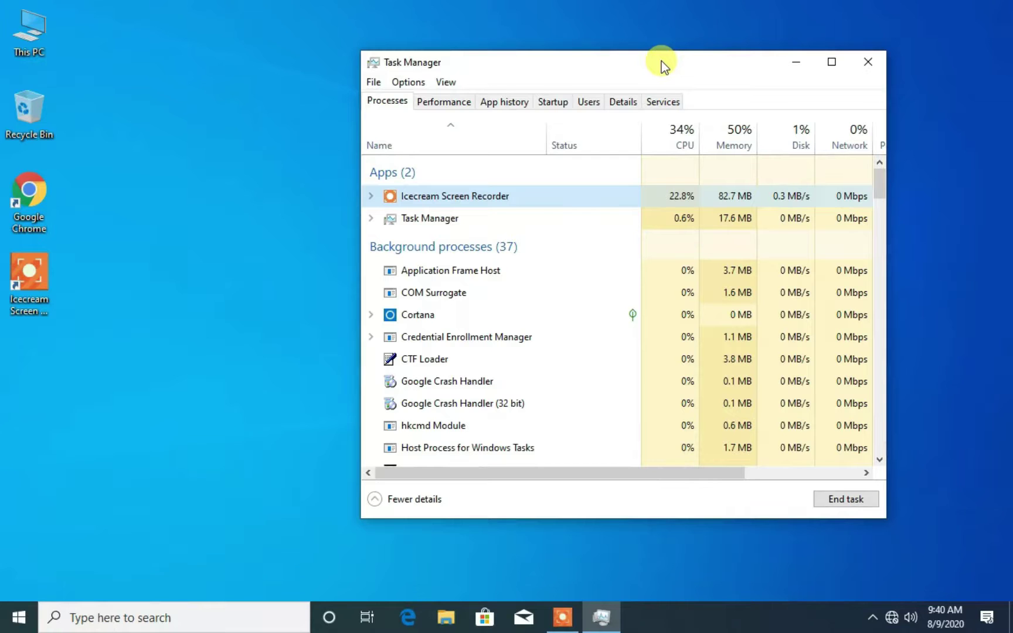
- Launch Google Chrome from the desktop and minimize it, keeping the Task Manager process list in view
{"action": "left_click", "coordinate": [35, 202]}
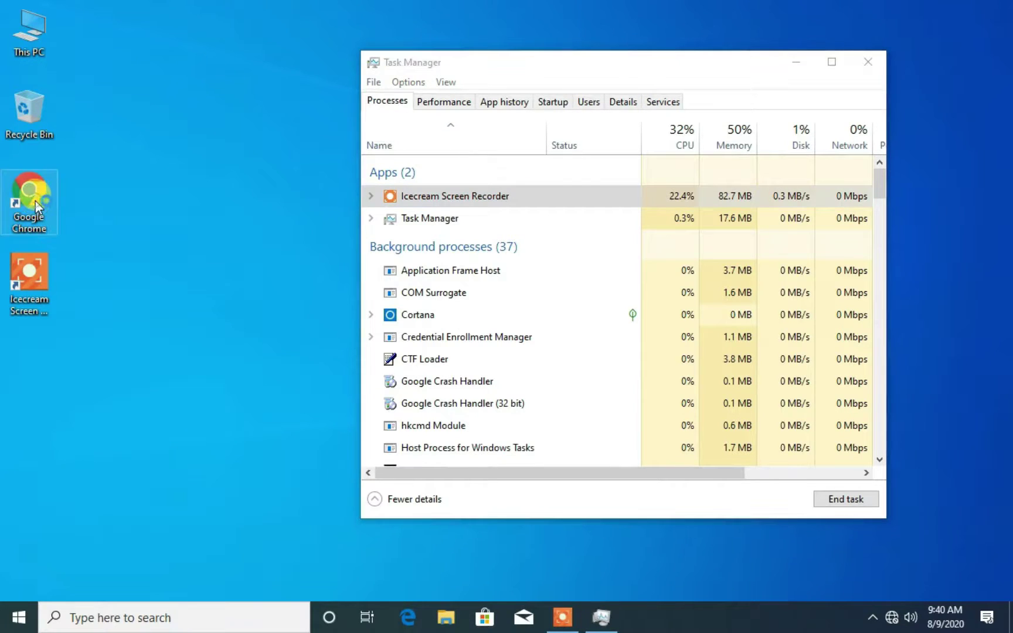
{"action": "double_click", "coordinate": [35, 201]}
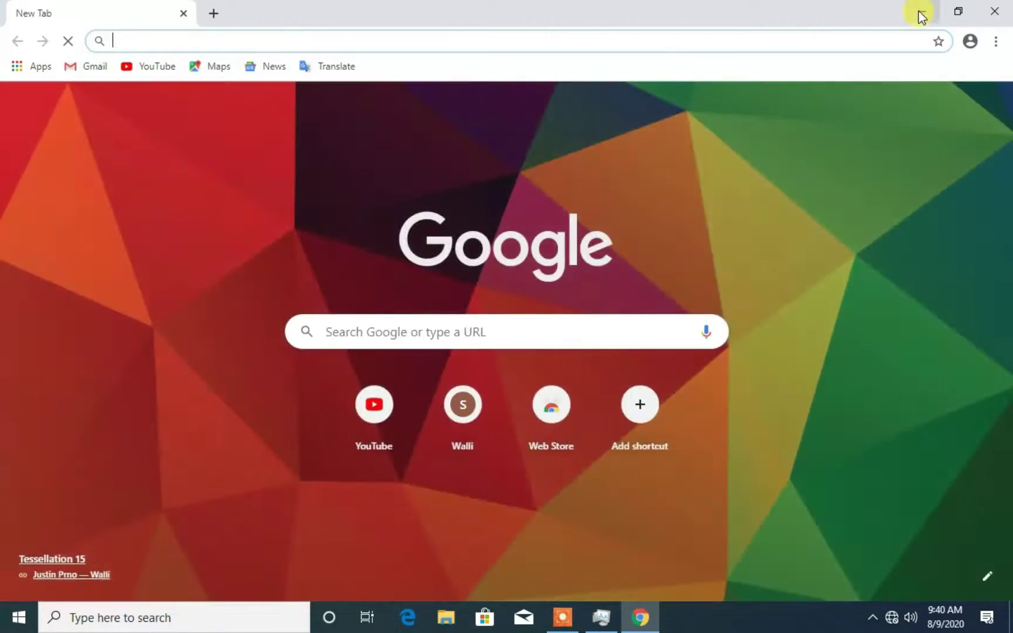
{"action": "left_click", "coordinate": [919, 11]}
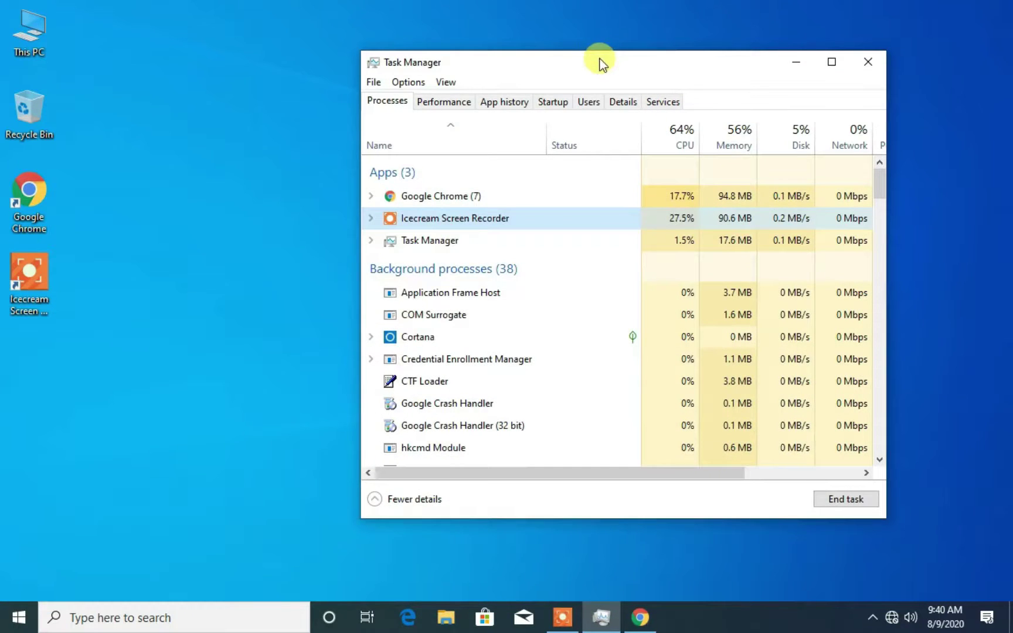
{"action": "left_click_drag", "start_coordinate": [599, 64], "coordinate": [467, 34]}
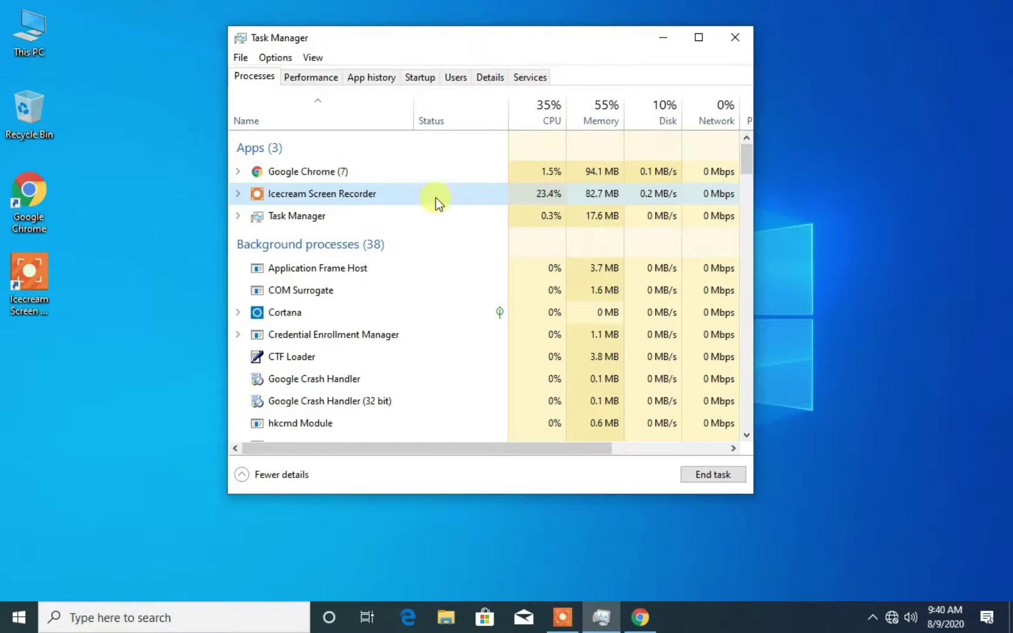
- Select Google Chrome in the process list, then bring up its window and close it normally
{"action": "left_click", "coordinate": [318, 168]}
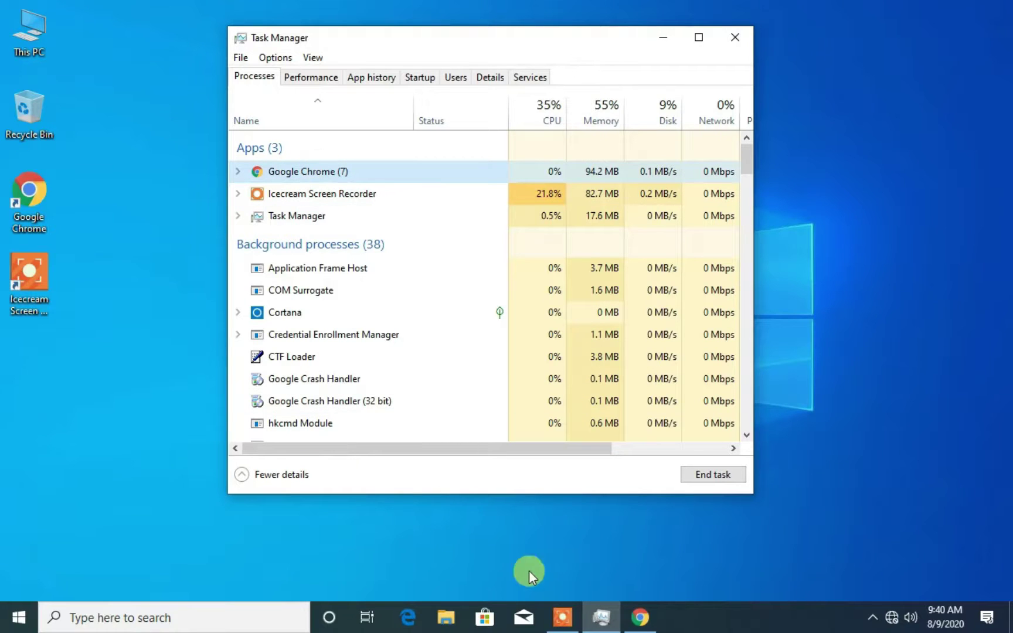
{"action": "left_click", "coordinate": [640, 617]}
{"action": "left_click", "coordinate": [997, 9]}
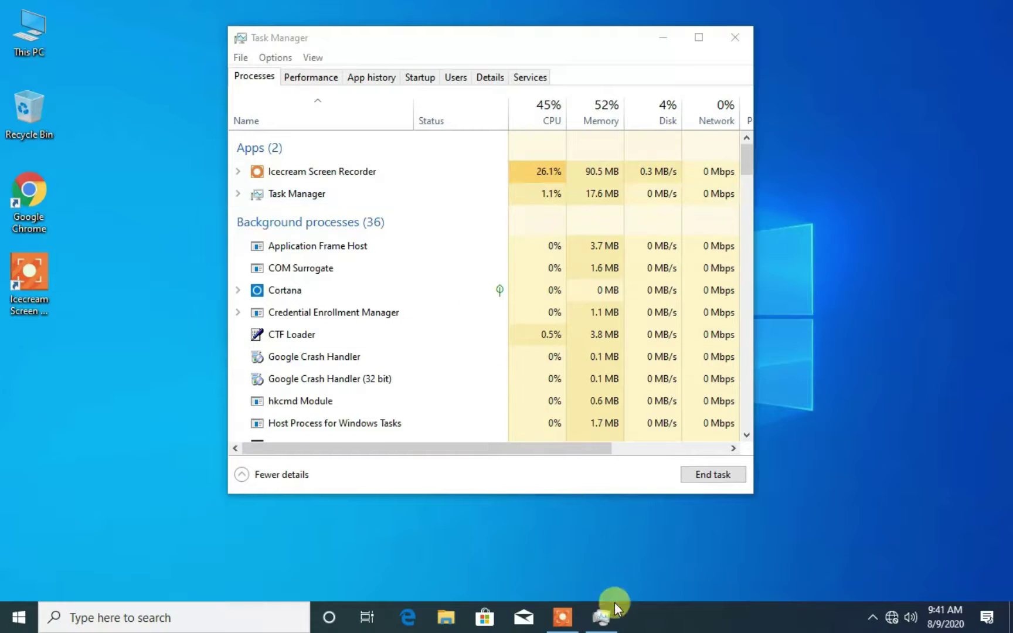
- Relaunch Google Chrome, minimize it, and end its task from the Task Manager process list
{"action": "double_click", "coordinate": [45, 193]}
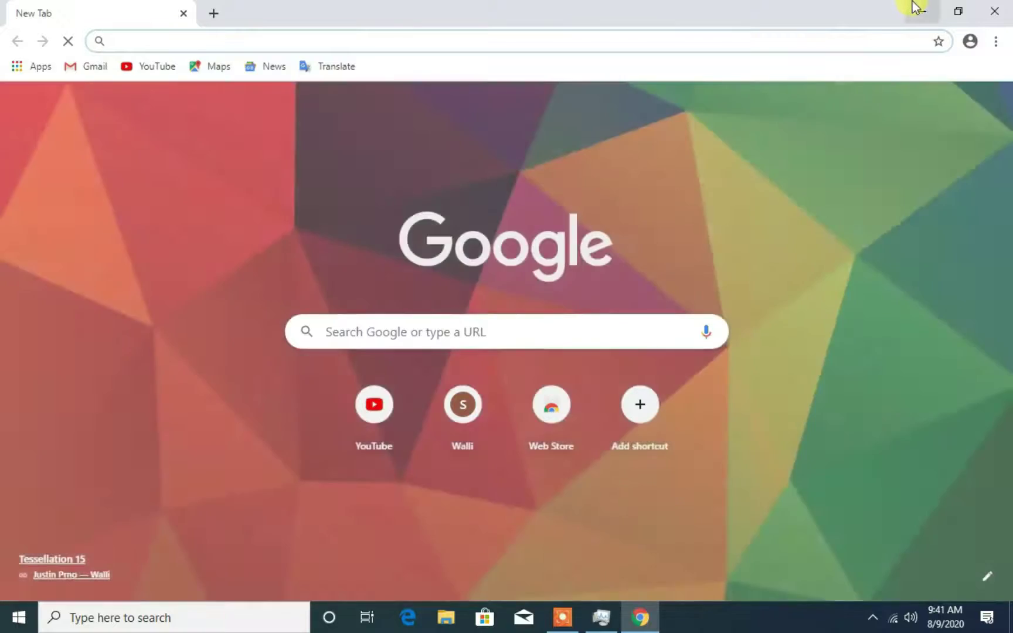
{"action": "left_click", "coordinate": [915, 9]}
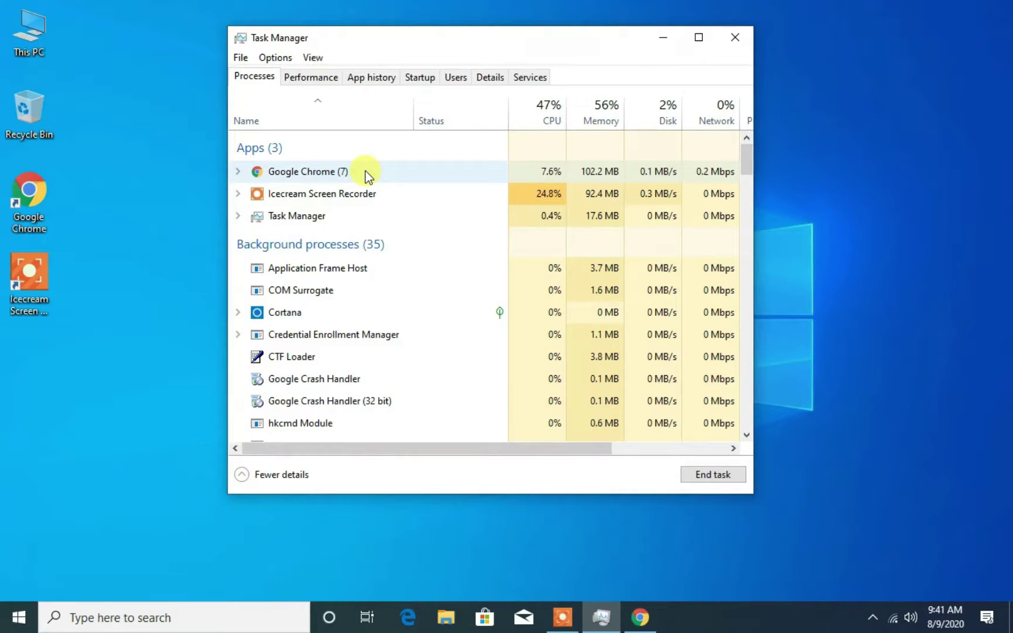
{"action": "left_click", "coordinate": [320, 174]}
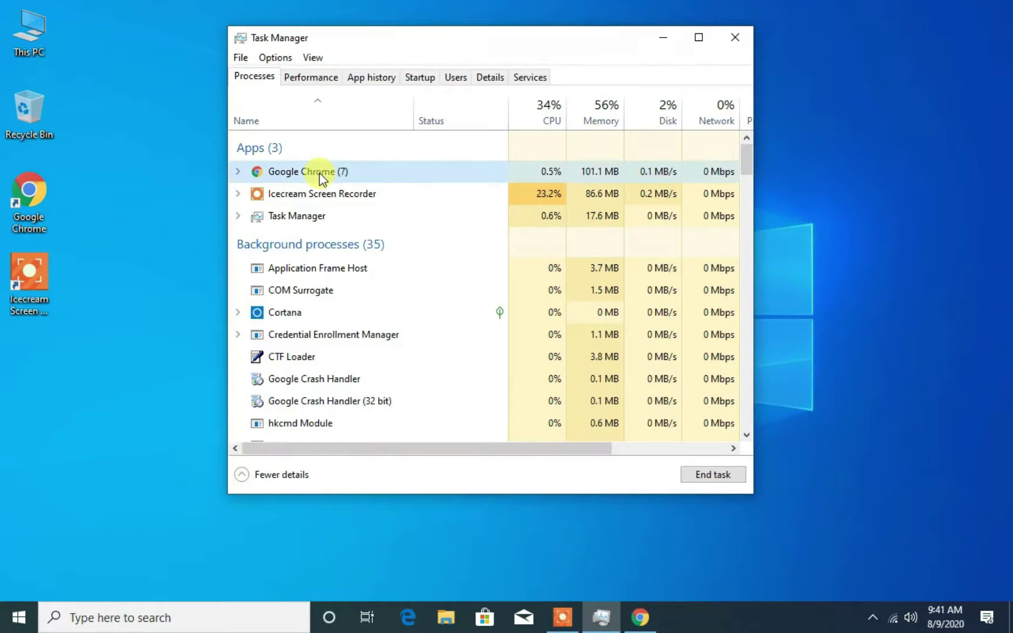
{"action": "left_click", "coordinate": [714, 478]}
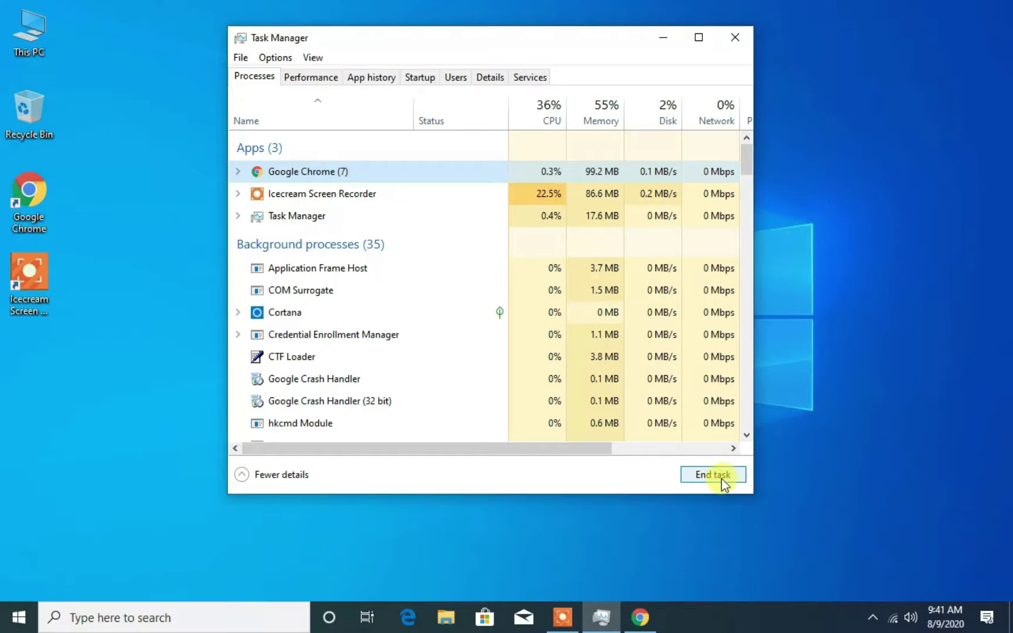
{"action": "left_click", "coordinate": [715, 475]}
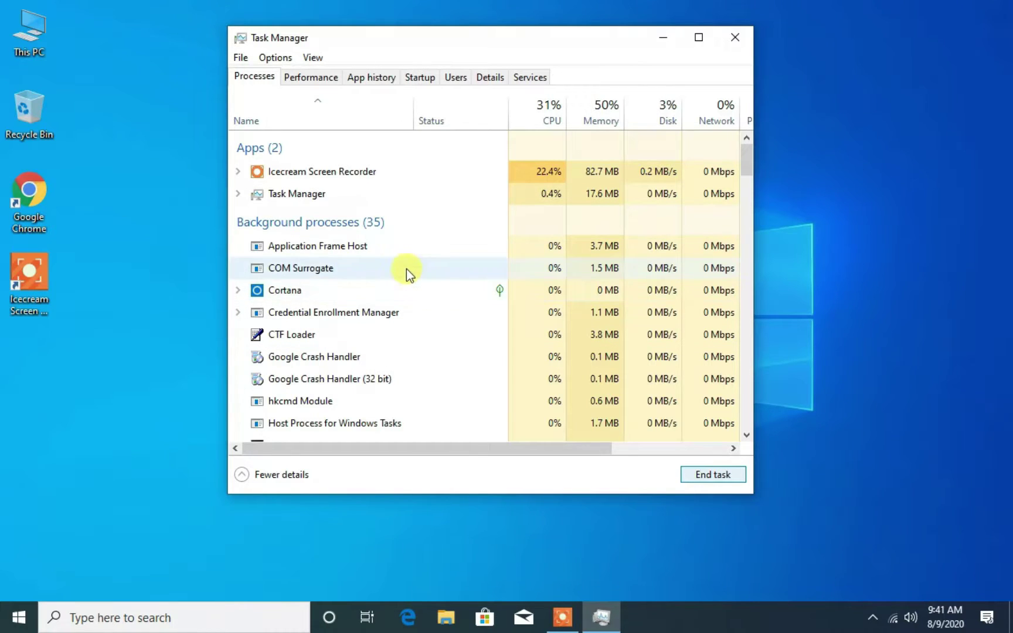
- Examine the CPU performance graph and the resource usage history of the installed apps
{"action": "left_click", "coordinate": [313, 78]}
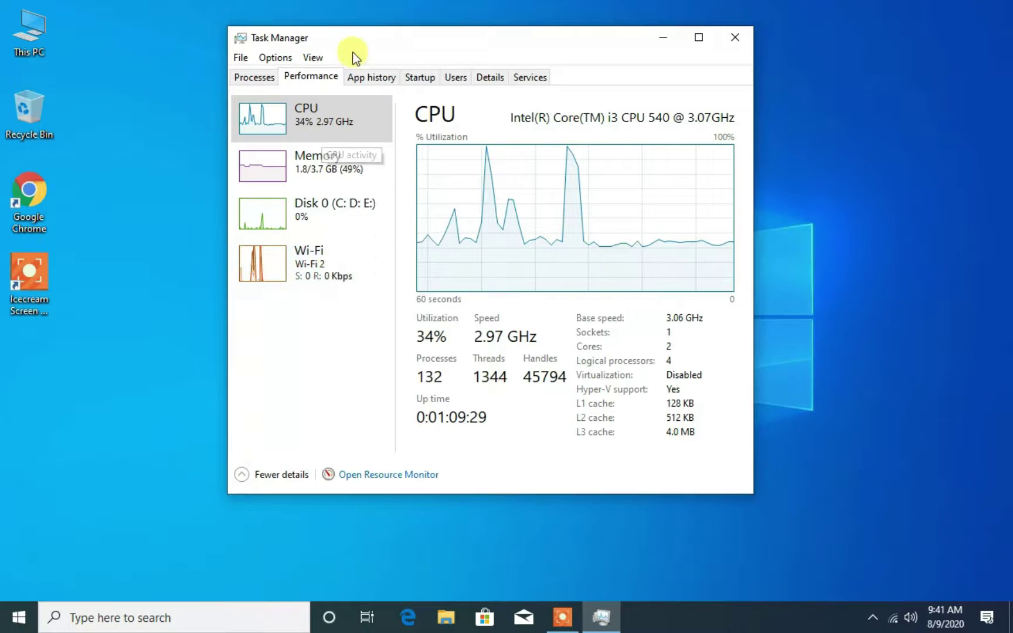
{"action": "left_click", "coordinate": [389, 79]}
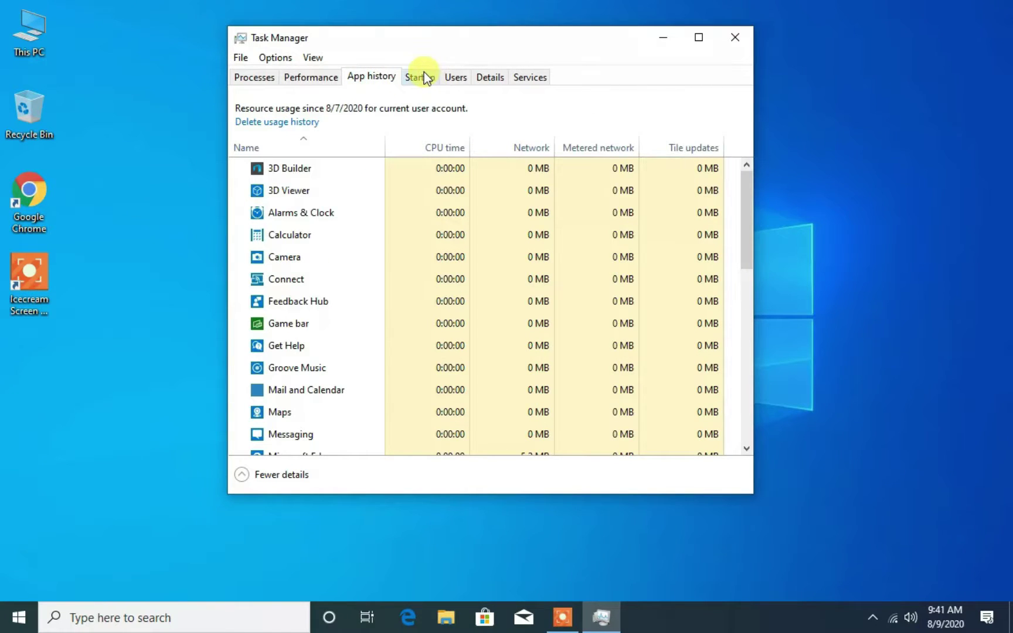
{"action": "scroll", "coordinate": [309, 352], "scroll_direction": "down", "scroll_amount": 2}
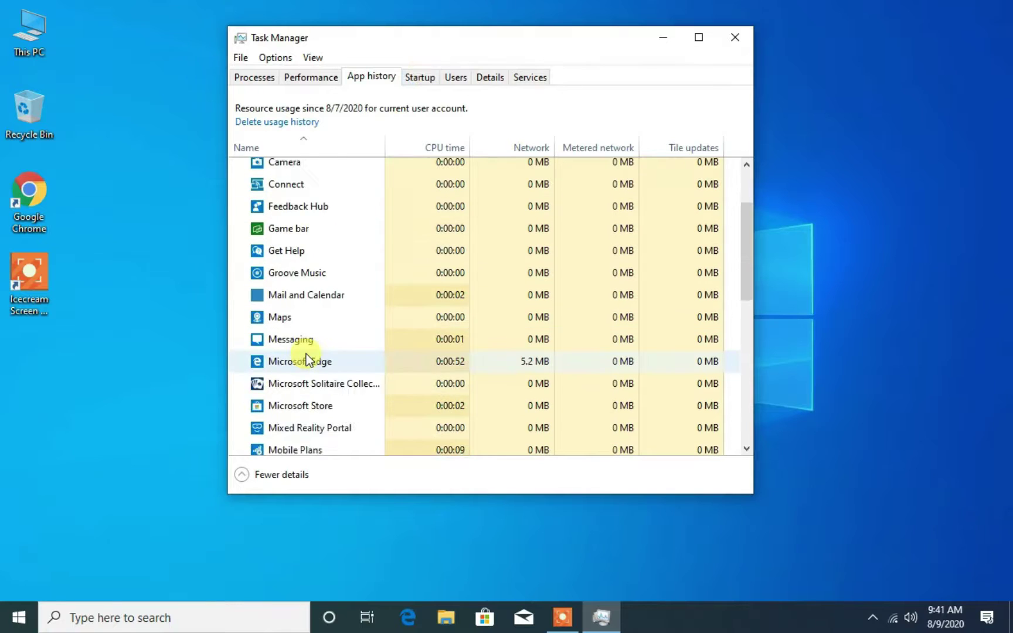
{"action": "scroll", "coordinate": [306, 359], "scroll_direction": "down", "scroll_amount": 7}
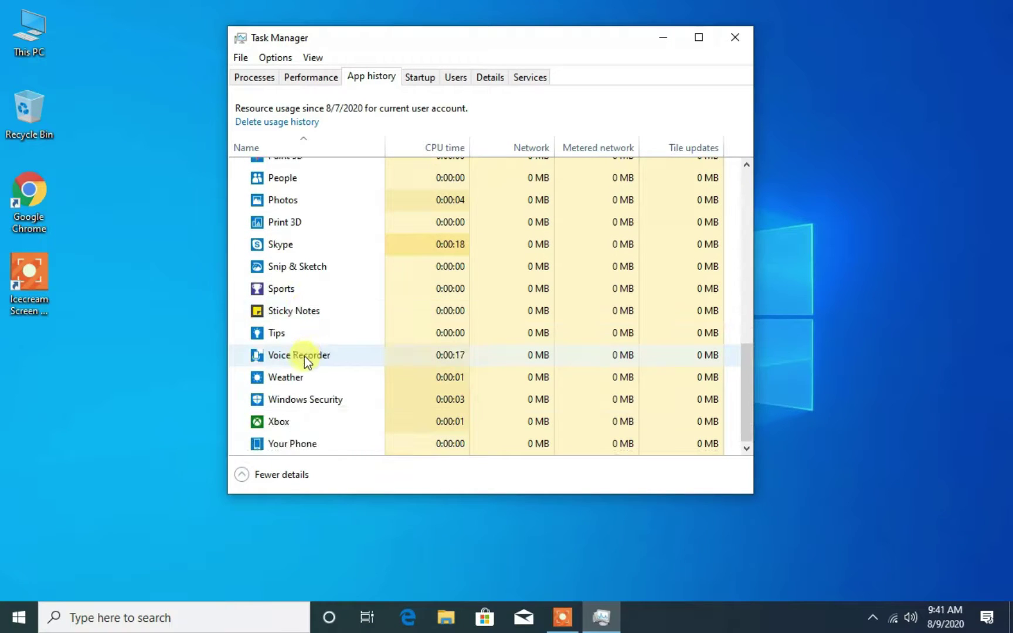
{"action": "scroll", "coordinate": [304, 358], "scroll_direction": "up", "scroll_amount": 4}
{"action": "scroll", "coordinate": [304, 360], "scroll_direction": "down", "scroll_amount": 1}
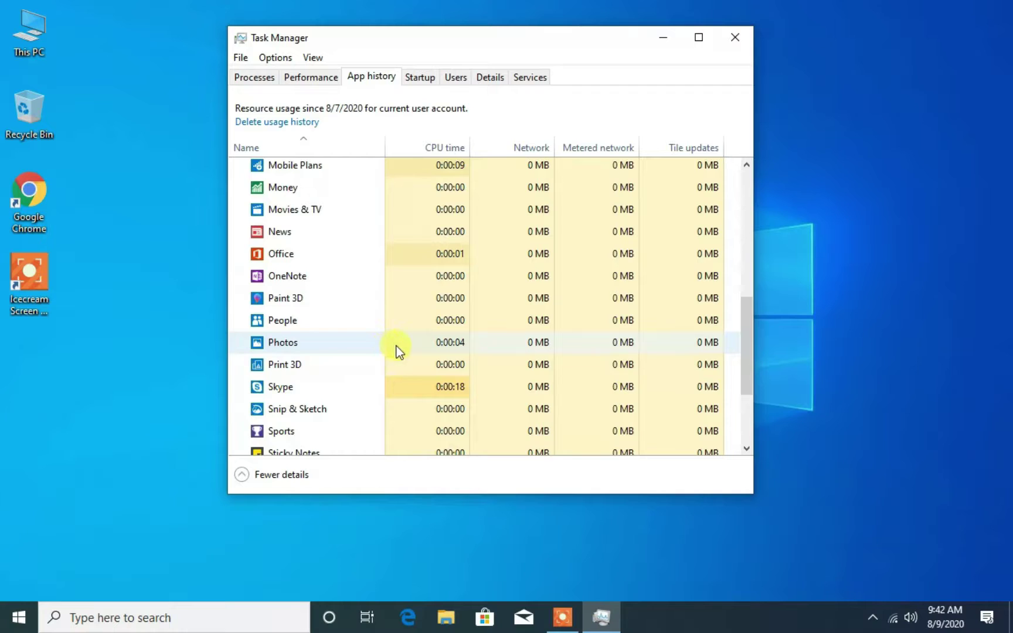
{"action": "scroll", "coordinate": [375, 352], "scroll_direction": "up", "scroll_amount": 5}
{"action": "scroll", "coordinate": [350, 352], "scroll_direction": "up", "scroll_amount": 1}
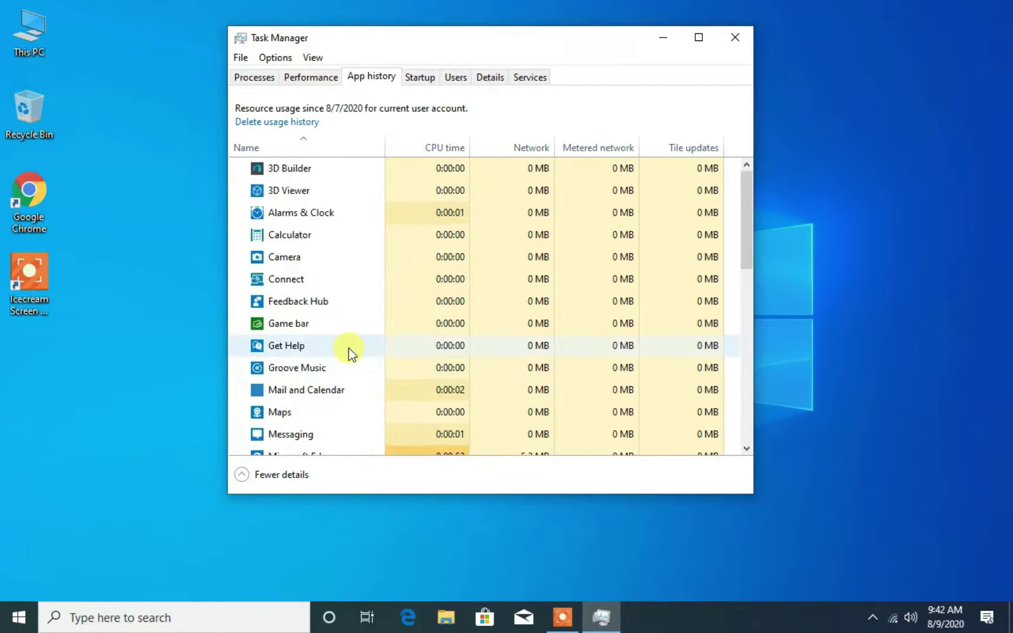
- Disable the Windows Security notification entry among the startup programs, and enable it again
{"action": "left_click", "coordinate": [426, 77]}
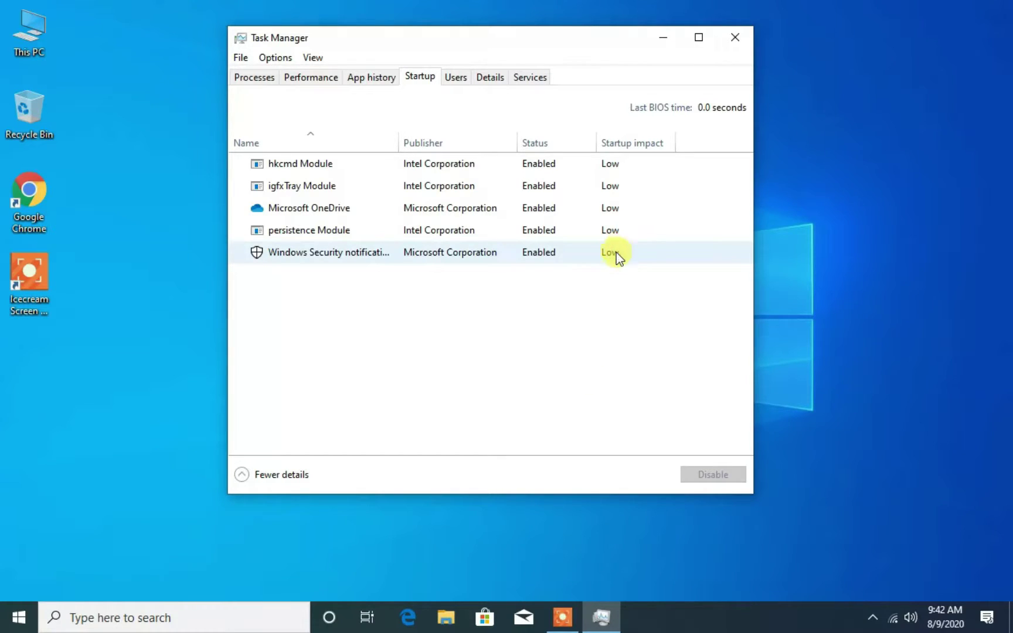
{"action": "left_click", "coordinate": [531, 252]}
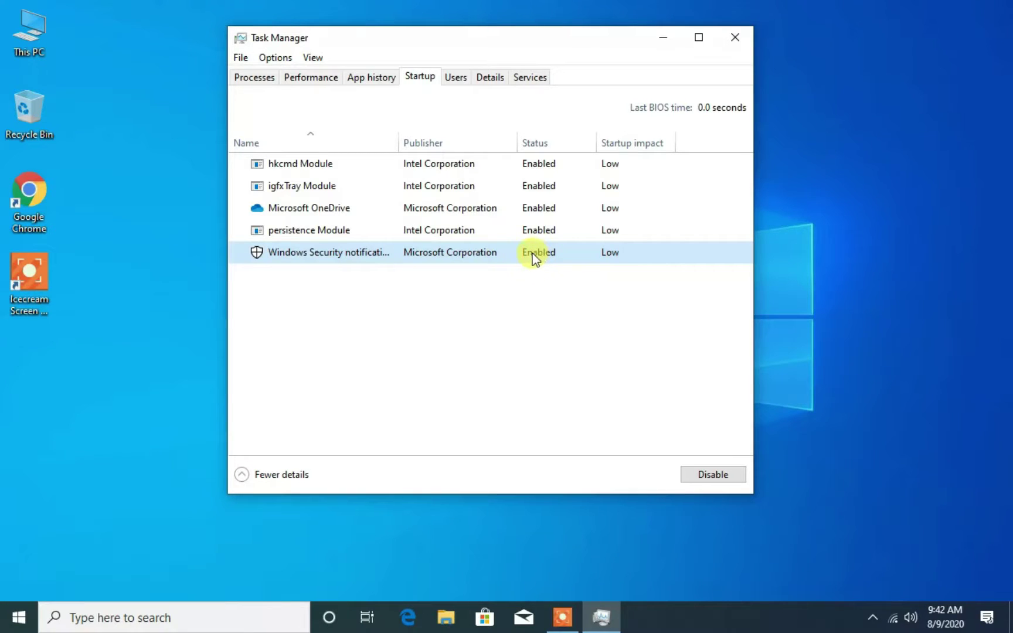
{"action": "left_click", "coordinate": [695, 478]}
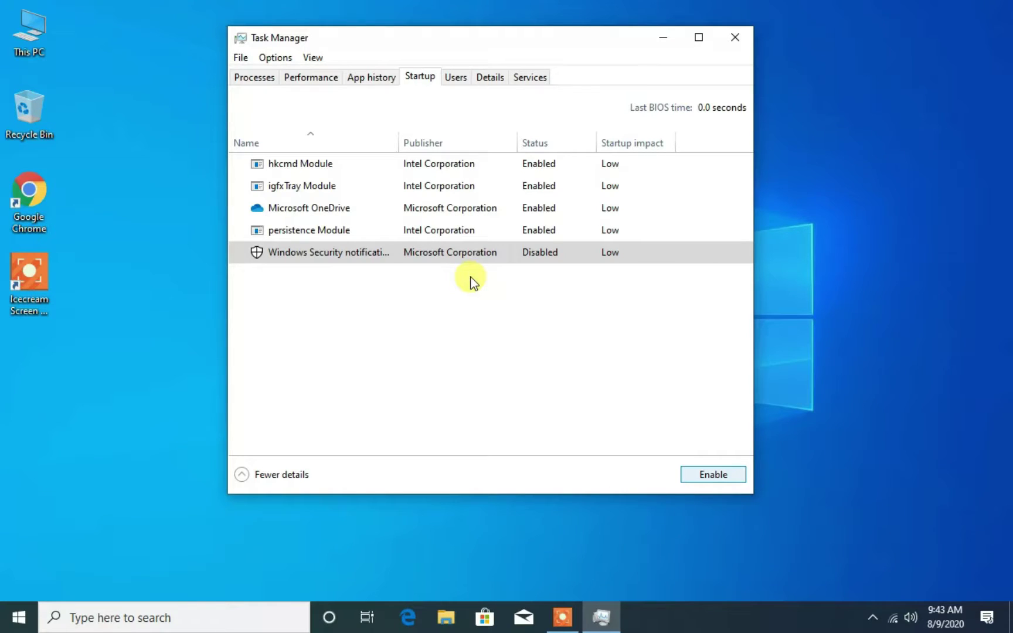
{"action": "left_click", "coordinate": [716, 475]}
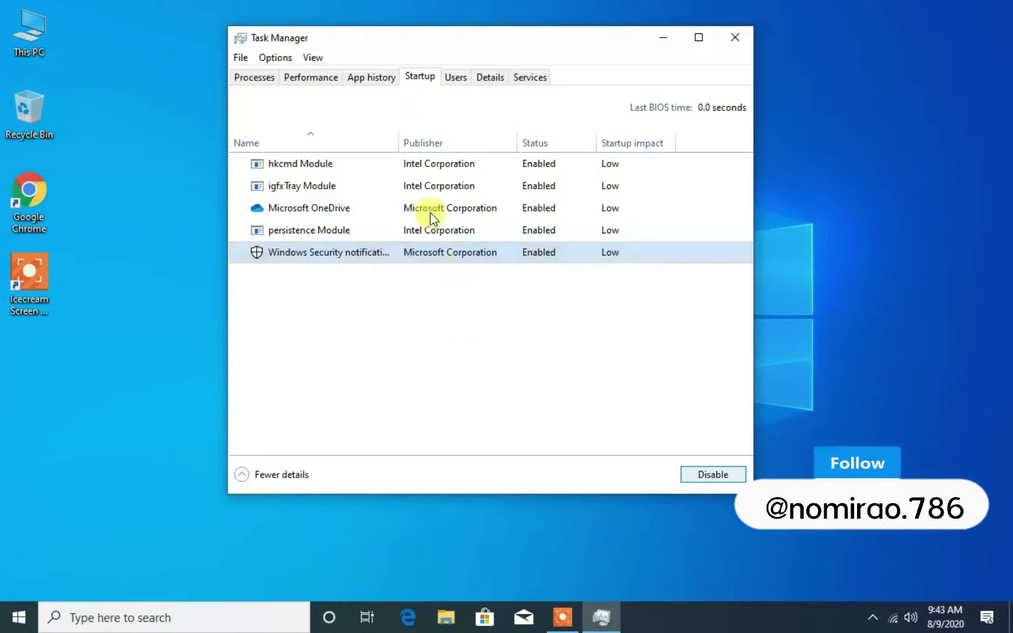
- Examine the signed-in user's resource usage and the detailed list of running executables, selecting the user account and recorder.exe
{"action": "left_click", "coordinate": [450, 80]}
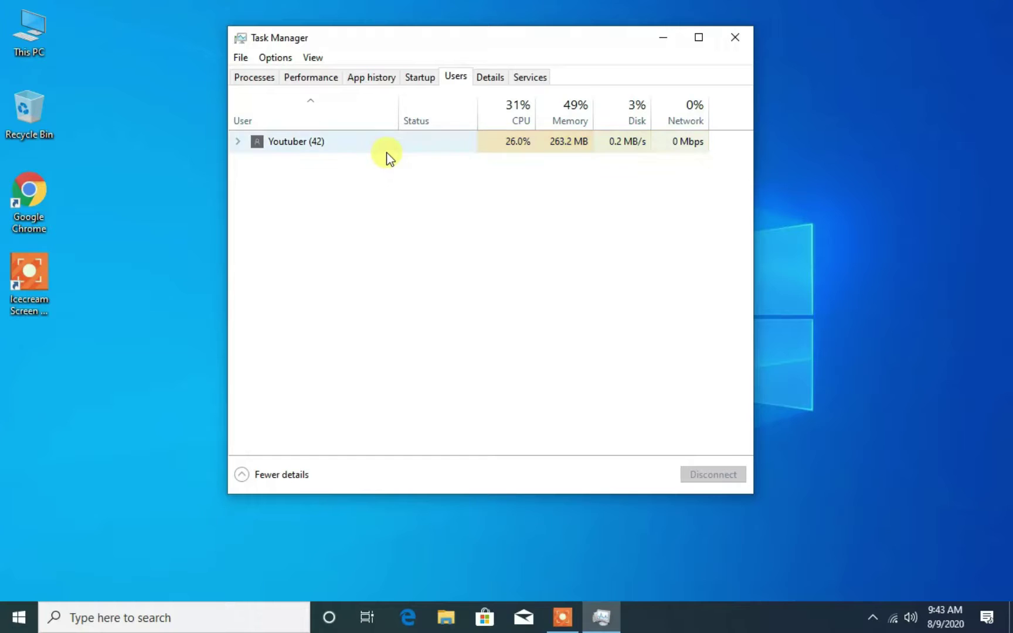
{"action": "left_click", "coordinate": [416, 144]}
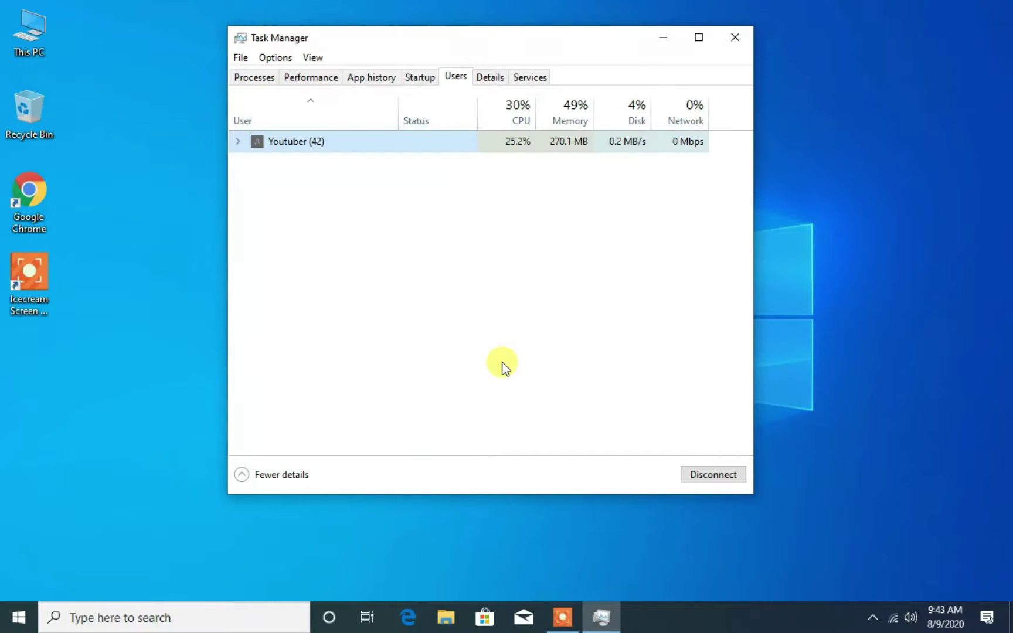
{"action": "left_click", "coordinate": [498, 84]}
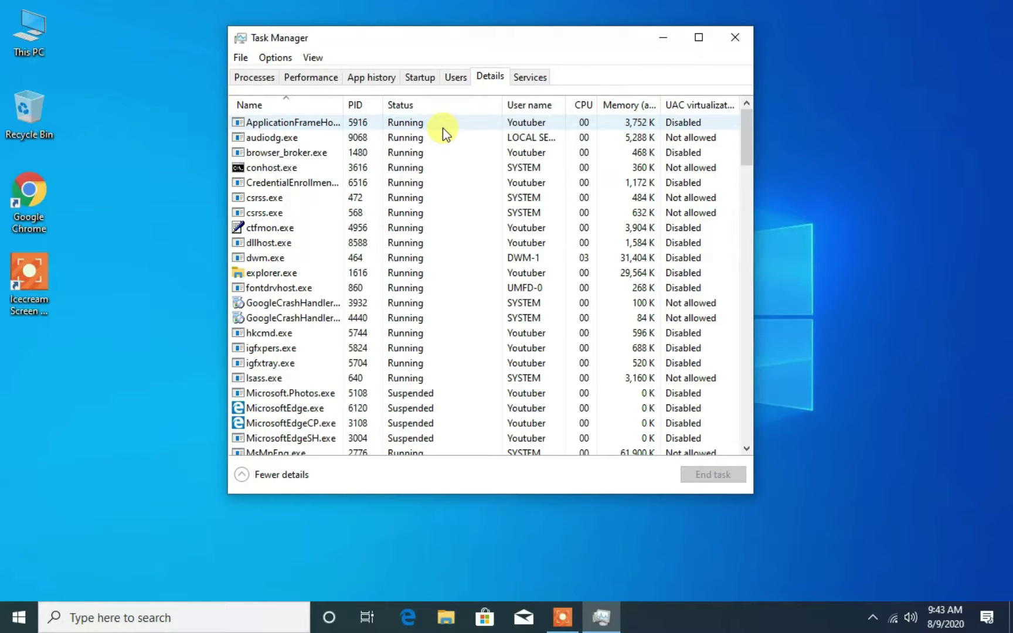
{"action": "scroll", "coordinate": [431, 176], "scroll_direction": "down", "scroll_amount": 13}
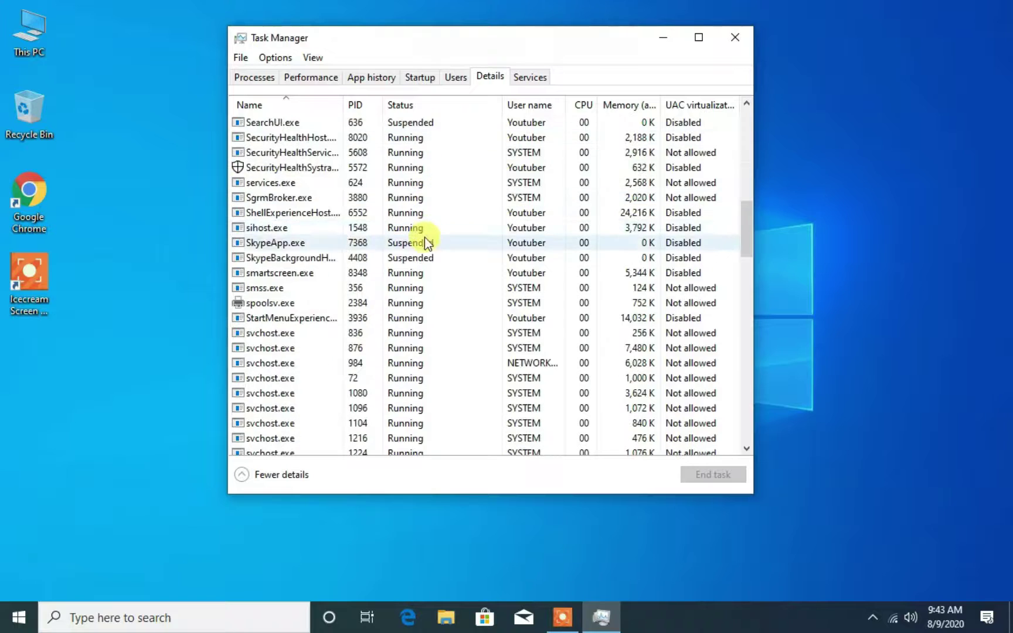
{"action": "scroll", "coordinate": [420, 265], "scroll_direction": "down", "scroll_amount": 6}
{"action": "scroll", "coordinate": [413, 282], "scroll_direction": "up", "scroll_amount": 17}
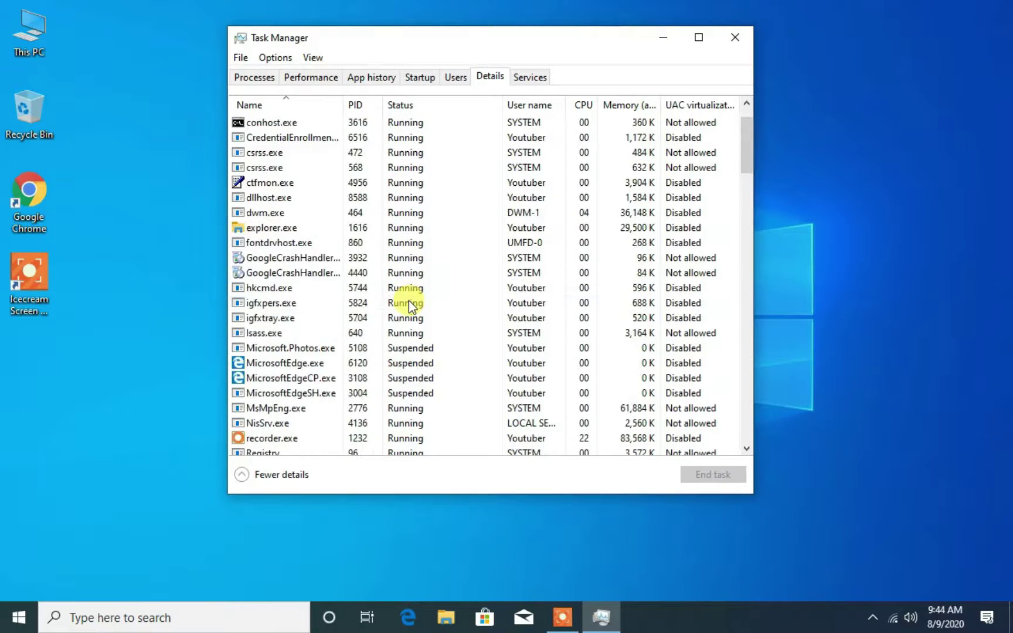
{"action": "scroll", "coordinate": [409, 303], "scroll_direction": "down", "scroll_amount": 1}
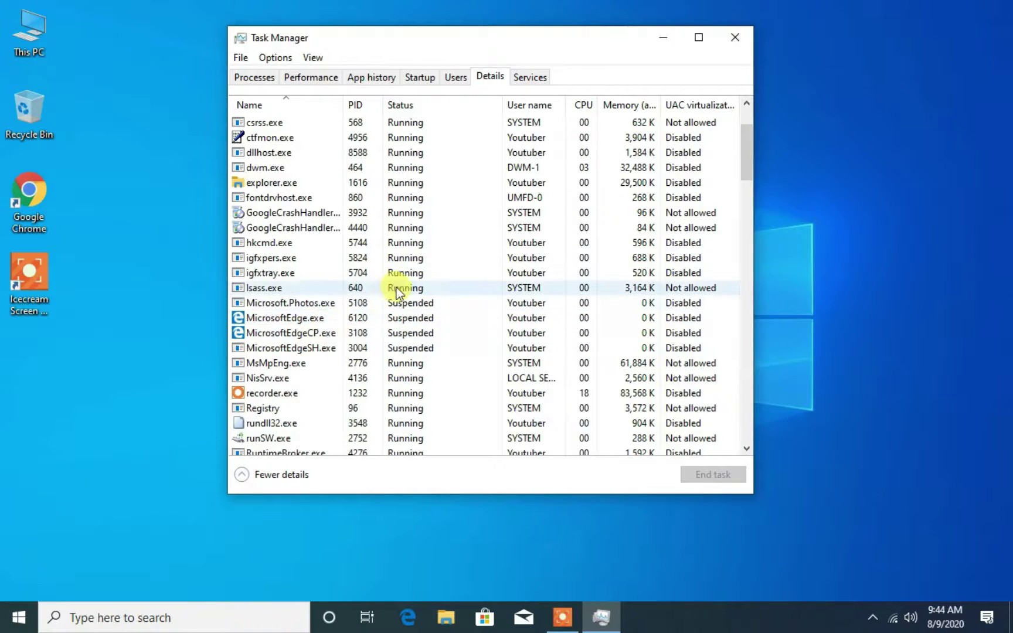
{"action": "left_click", "coordinate": [294, 394]}
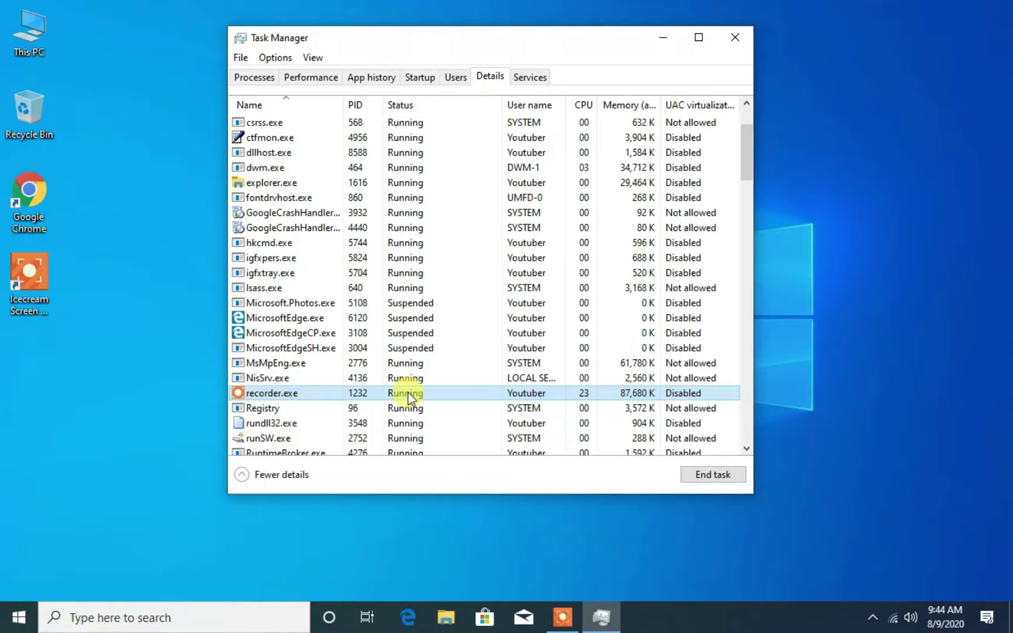
- Look through the list of Windows services, and review the detailed list of running executables once more
{"action": "left_click", "coordinate": [530, 78]}
{"action": "scroll", "coordinate": [476, 317], "scroll_direction": "down", "scroll_amount": 4}
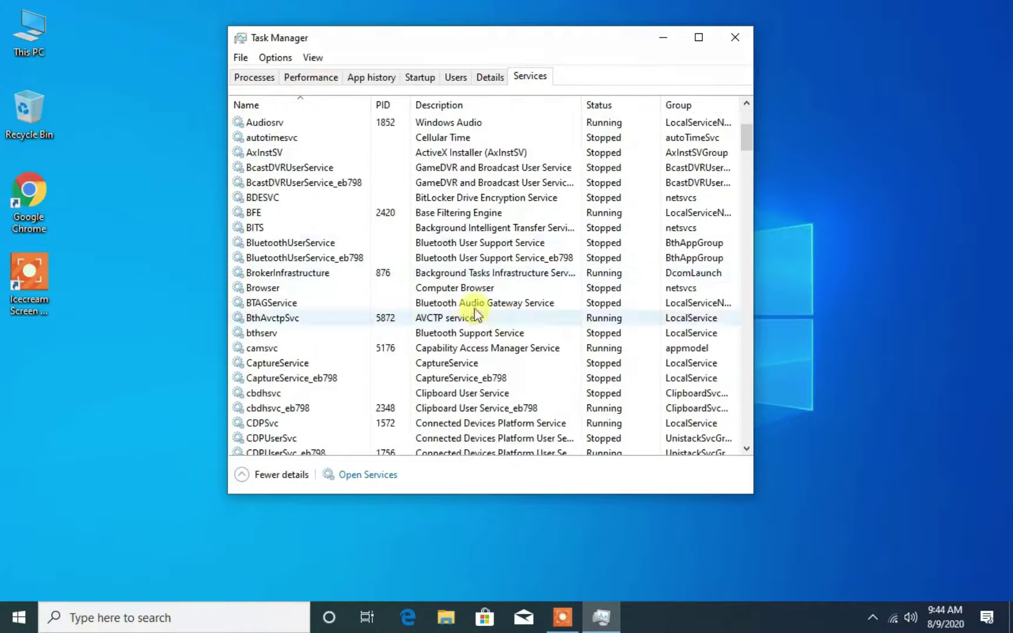
{"action": "scroll", "coordinate": [477, 317], "scroll_direction": "up", "scroll_amount": 4}
{"action": "left_click", "coordinate": [490, 78]}
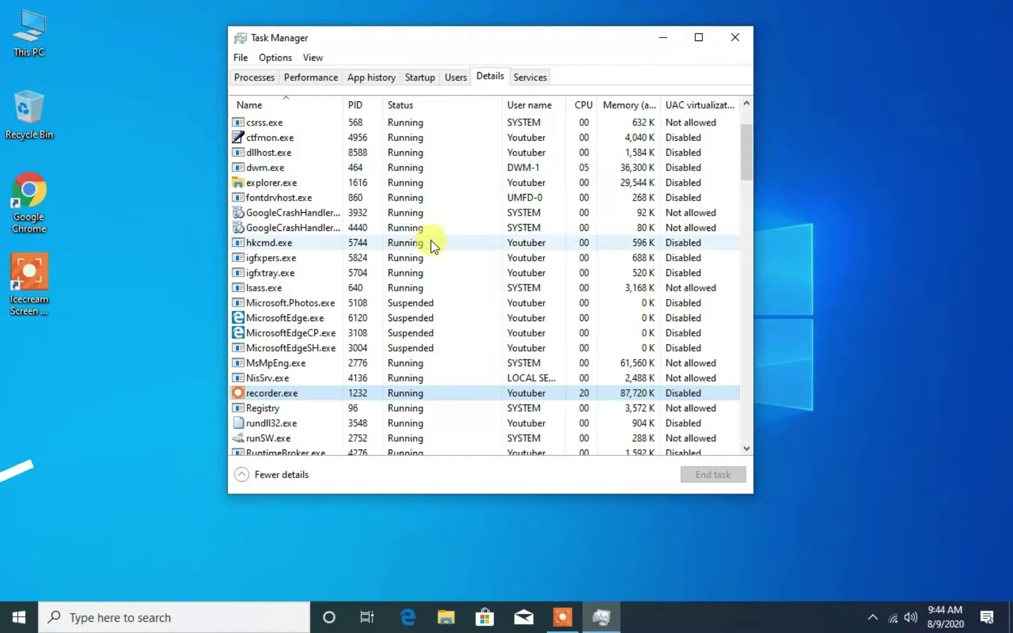
{"action": "scroll", "coordinate": [417, 321], "scroll_direction": "down", "scroll_amount": 3}
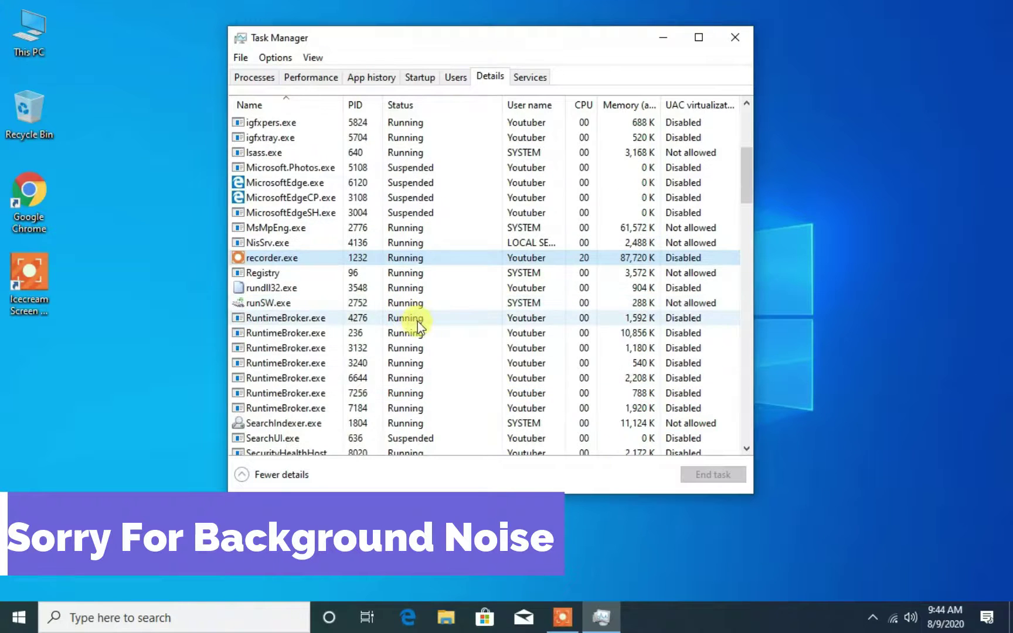
{"action": "scroll", "coordinate": [417, 321], "scroll_direction": "down", "scroll_amount": 6}
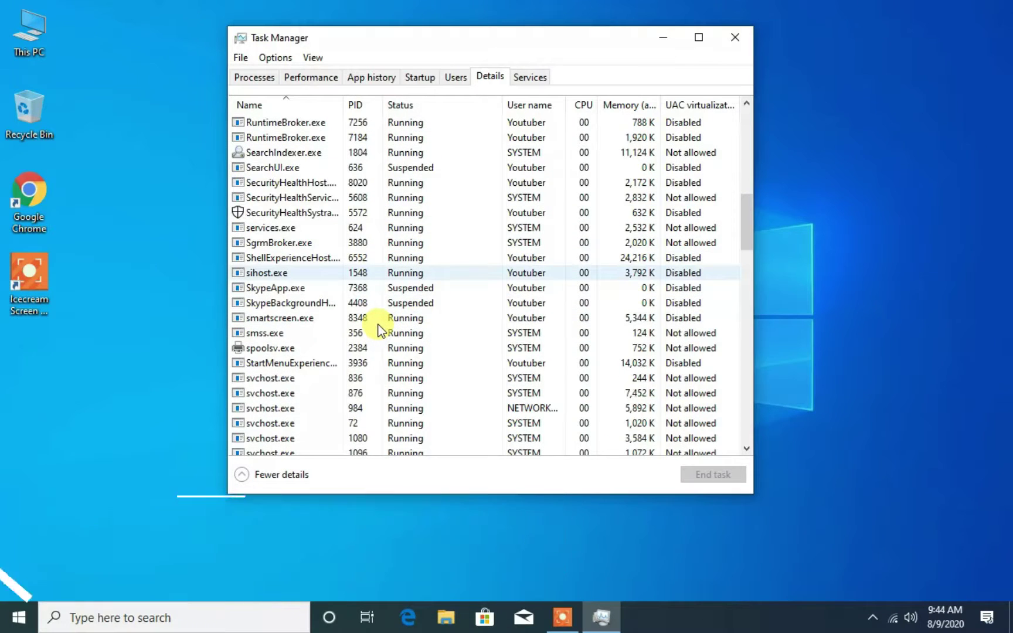
{"action": "scroll", "coordinate": [375, 323], "scroll_direction": "down", "scroll_amount": 3}
{"action": "scroll", "coordinate": [375, 316], "scroll_direction": "up", "scroll_amount": 11}
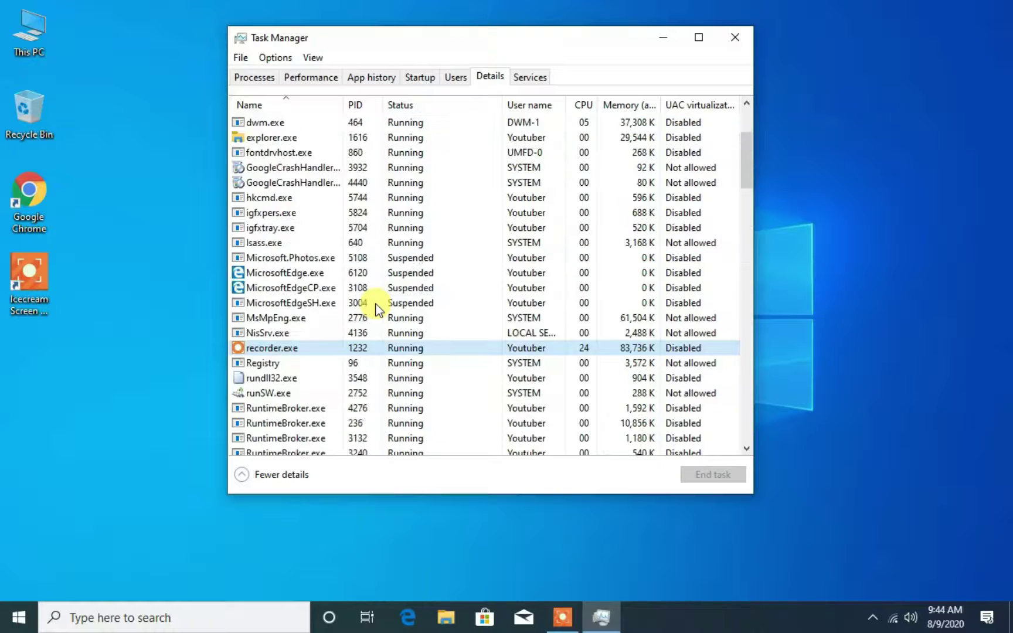
{"action": "scroll", "coordinate": [375, 310], "scroll_direction": "up", "scroll_amount": 3}
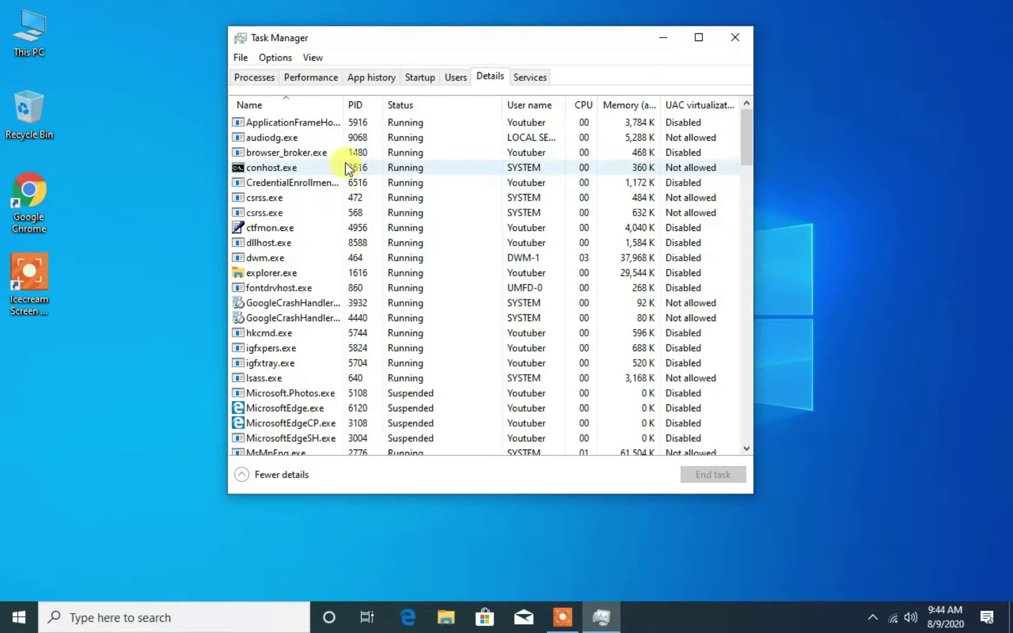
- Return to the list of running apps and background processes and end Task Manager's own task
{"action": "left_click", "coordinate": [313, 77]}
{"action": "left_click", "coordinate": [249, 78]}
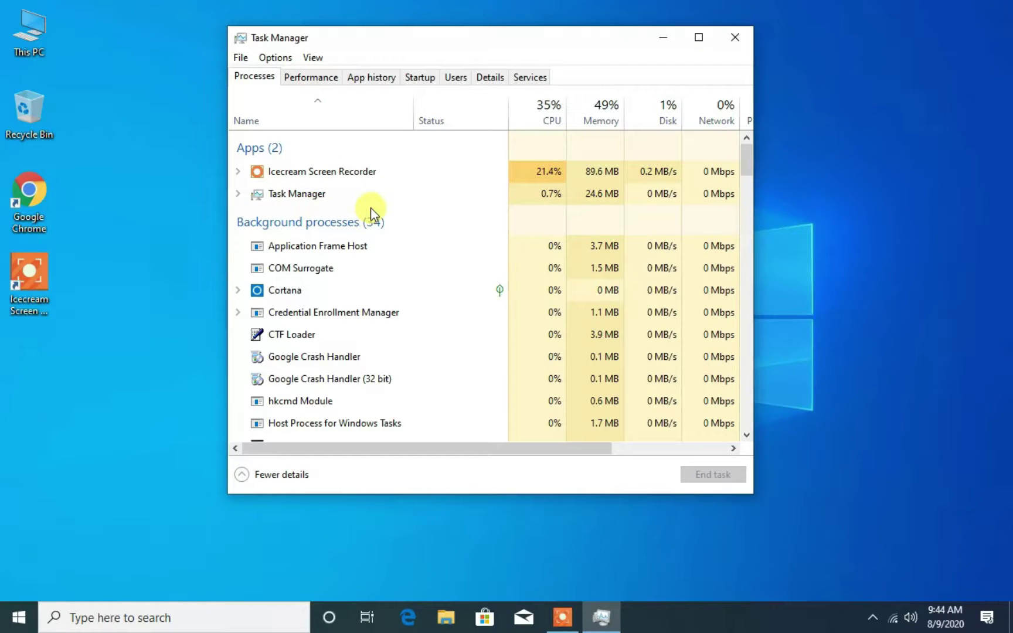
{"action": "left_click", "coordinate": [339, 198]}
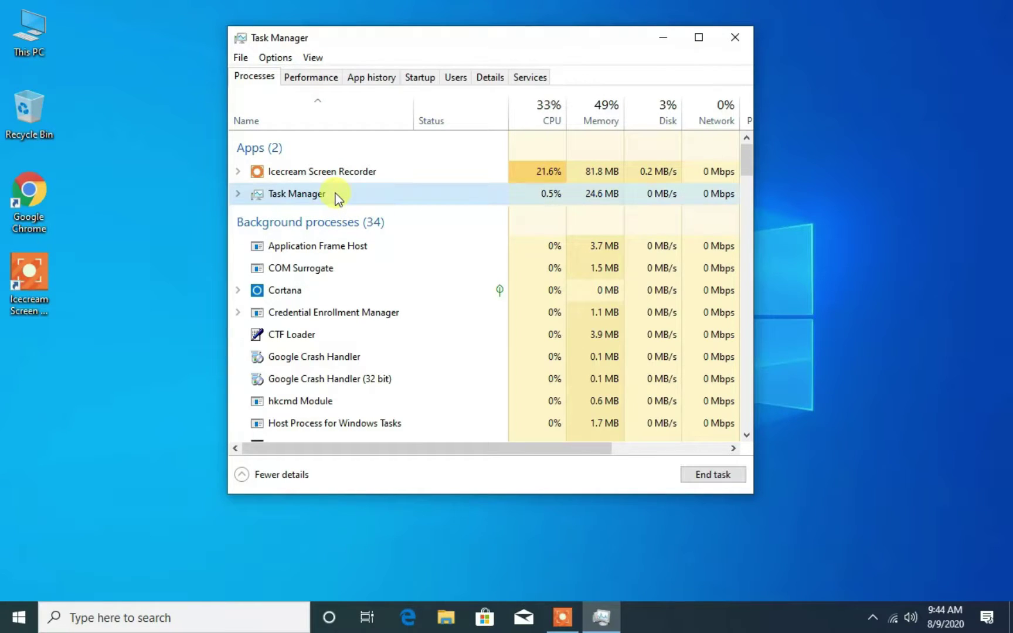
{"action": "left_click", "coordinate": [696, 472]}
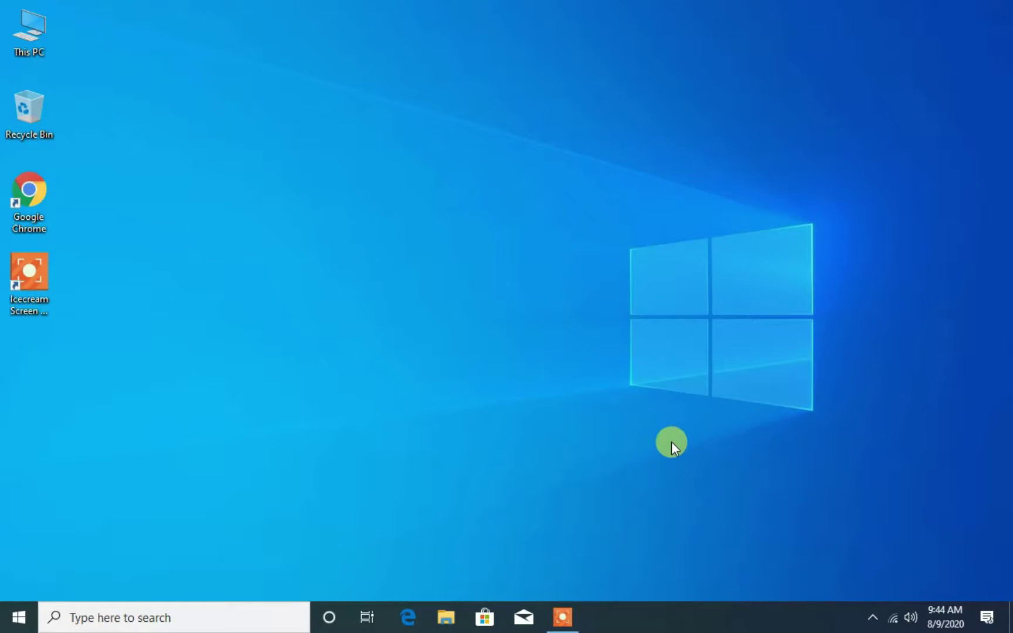